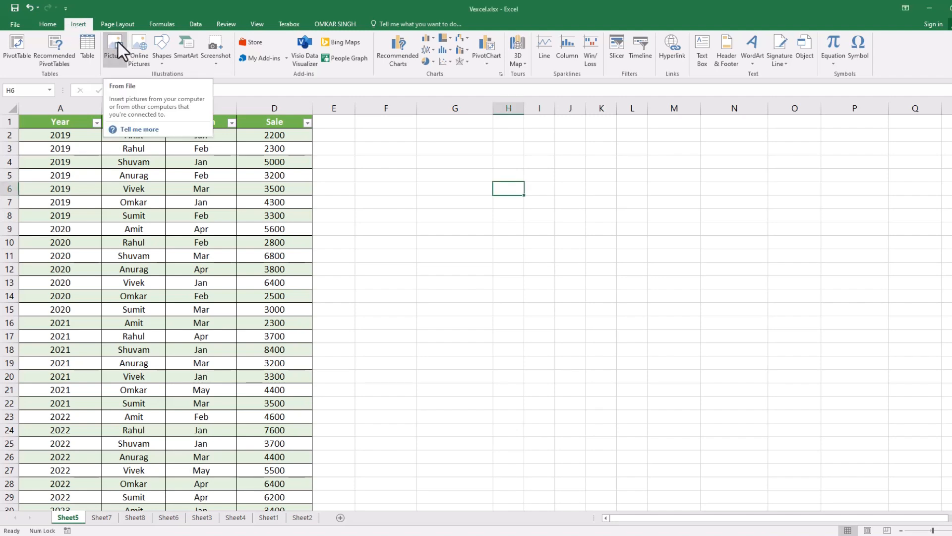
Insert the cut-out picture of the man holding his knee from the Downloads folder.
click(115, 53)
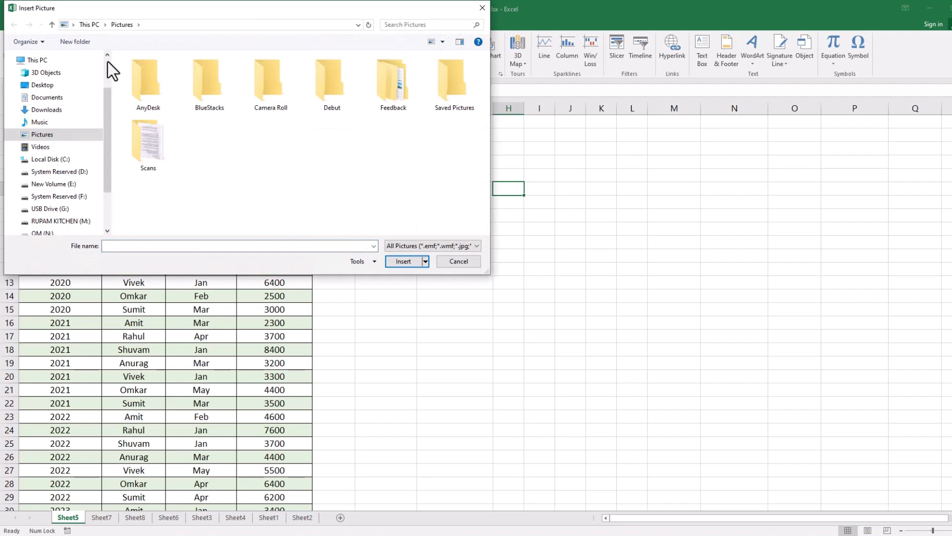
click(52, 110)
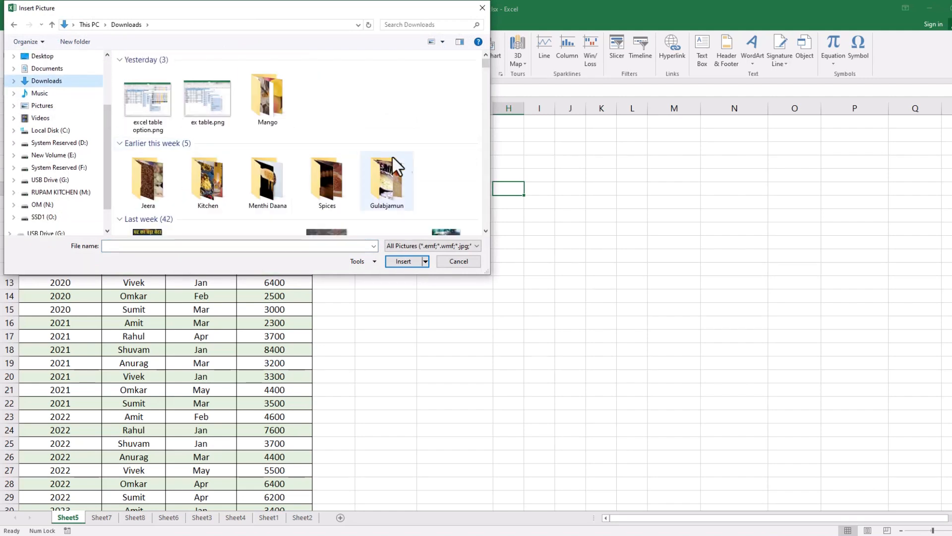
drag(487, 67, 487, 76)
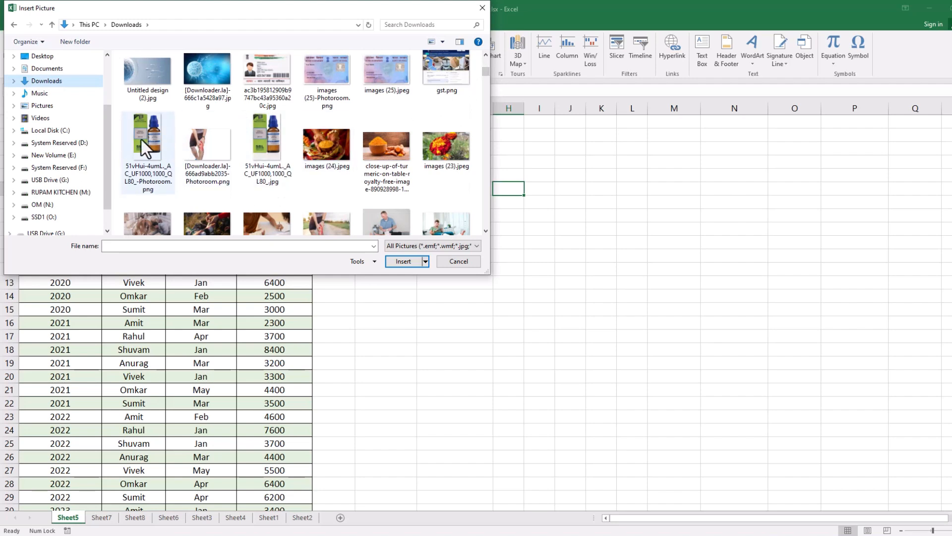
click(209, 153)
click(399, 263)
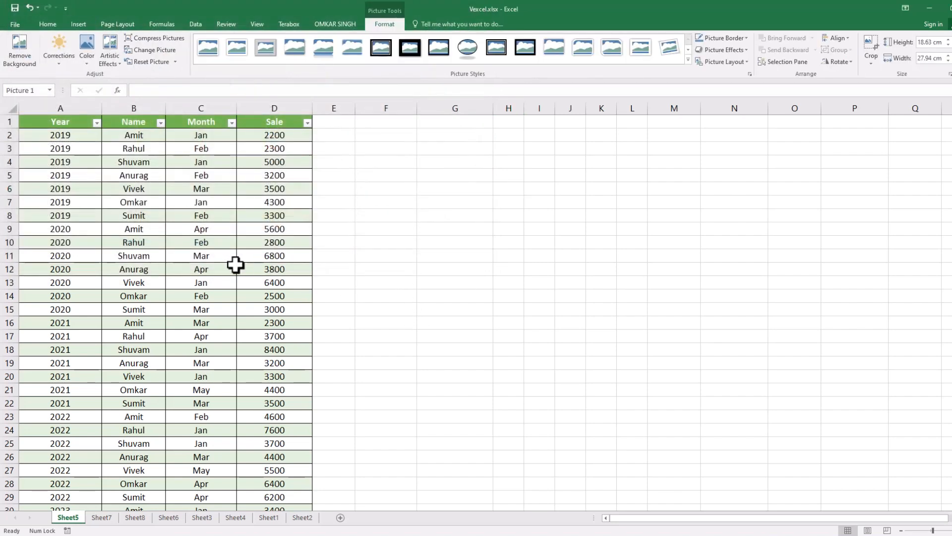
Shrink the knee picture to about 10.04 cm by 15.06 cm and place it beside the data table, starting around column F.
drag(505, 299, 424, 208)
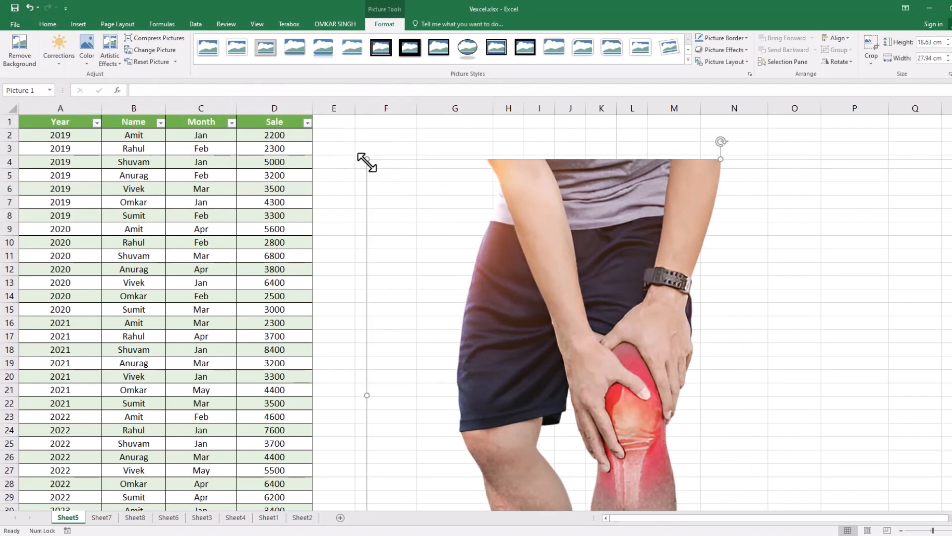
drag(367, 159, 558, 379)
drag(768, 371, 565, 222)
drag(354, 138, 490, 228)
drag(636, 299, 544, 268)
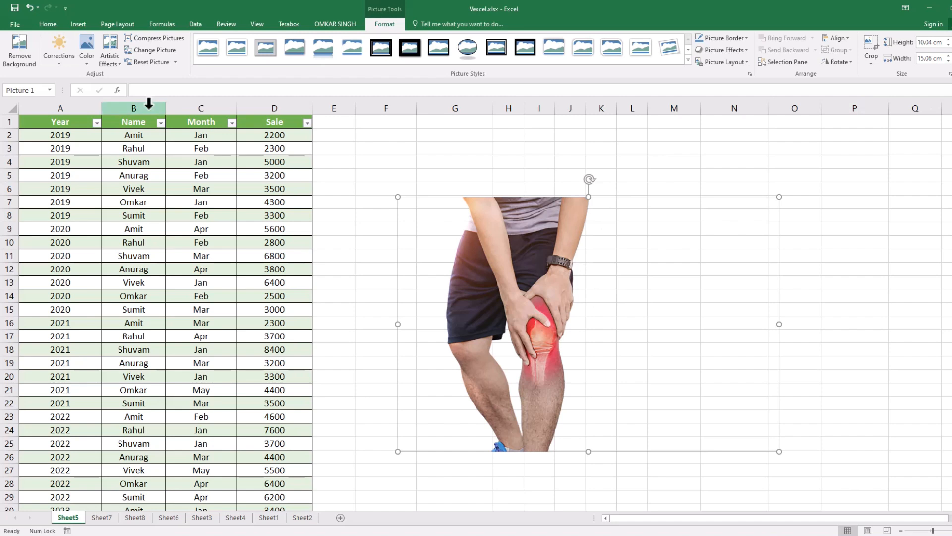
drag(531, 292, 488, 303)
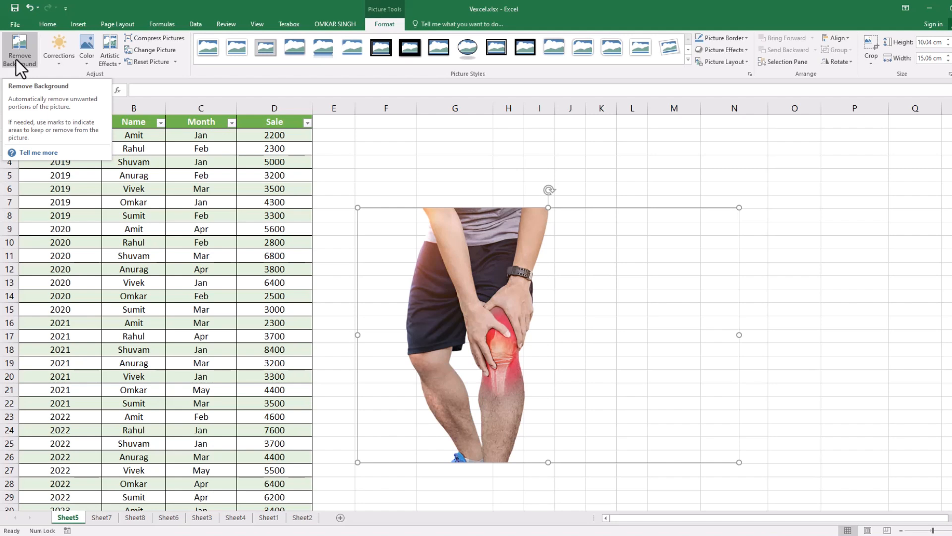
Insert the picture of the boy on a blue background from the Downloads folder as a second image.
click(47, 25)
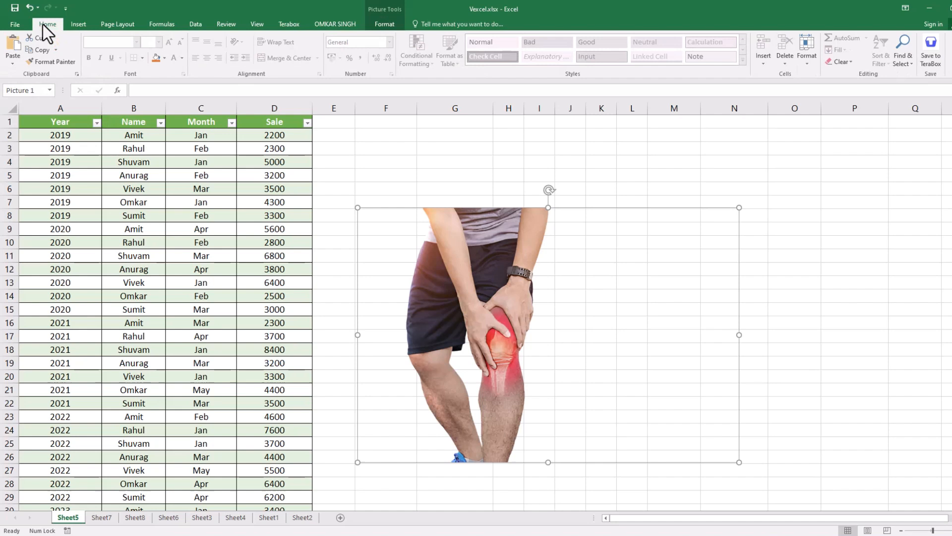
click(75, 26)
click(124, 51)
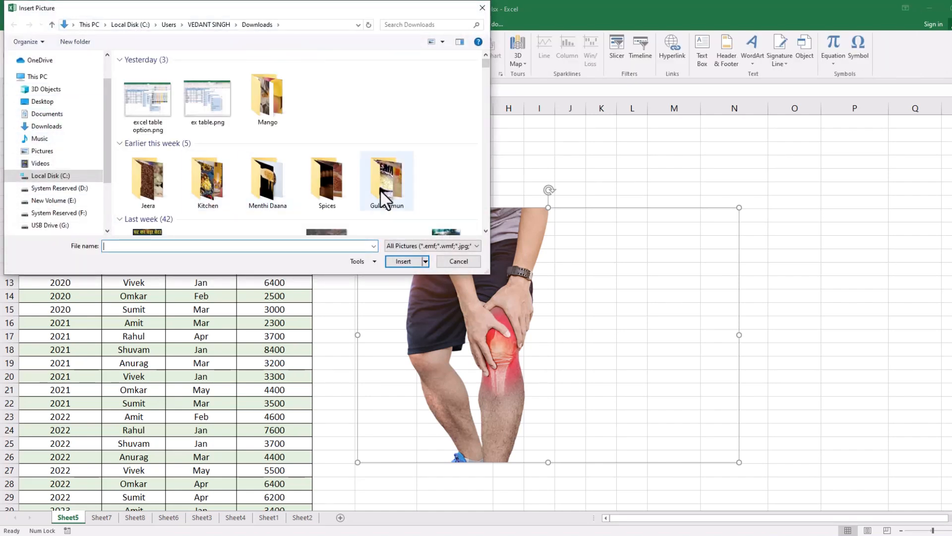
scroll(410, 133, down, 6)
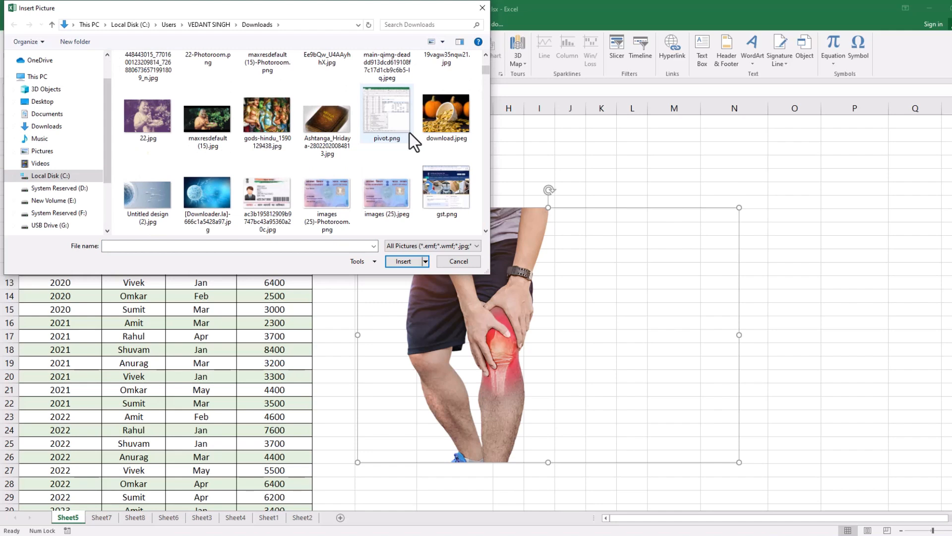
scroll(410, 133, down, 2)
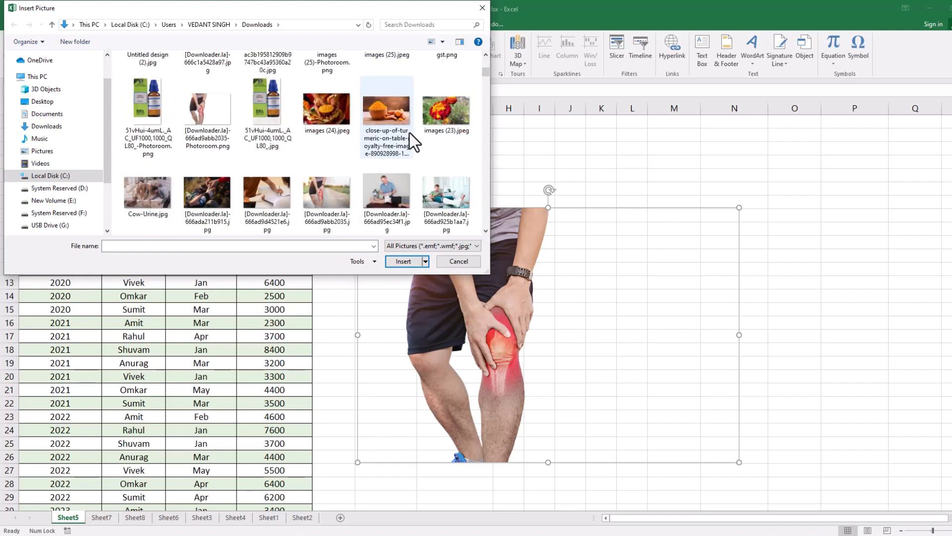
scroll(409, 133, down, 2)
scroll(409, 133, down, 2)
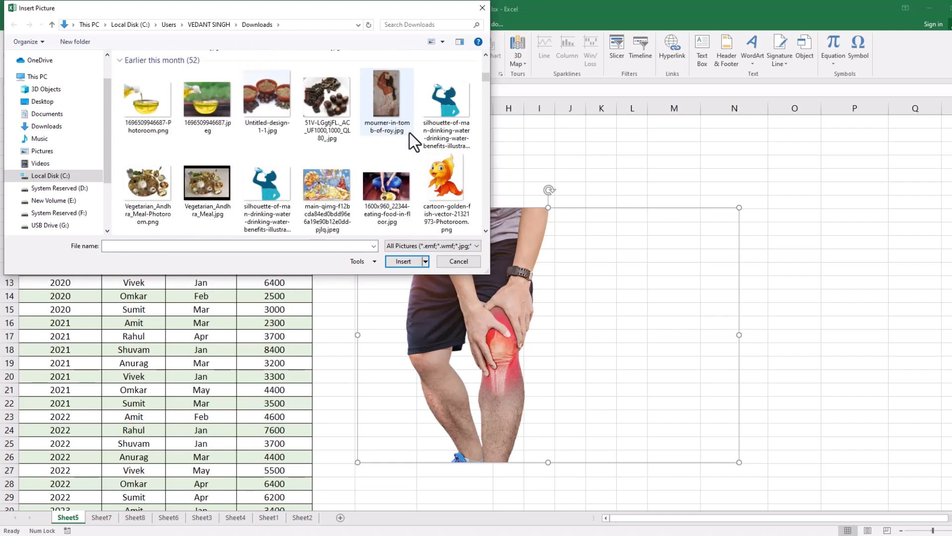
scroll(409, 133, down, 2)
scroll(409, 132, down, 2)
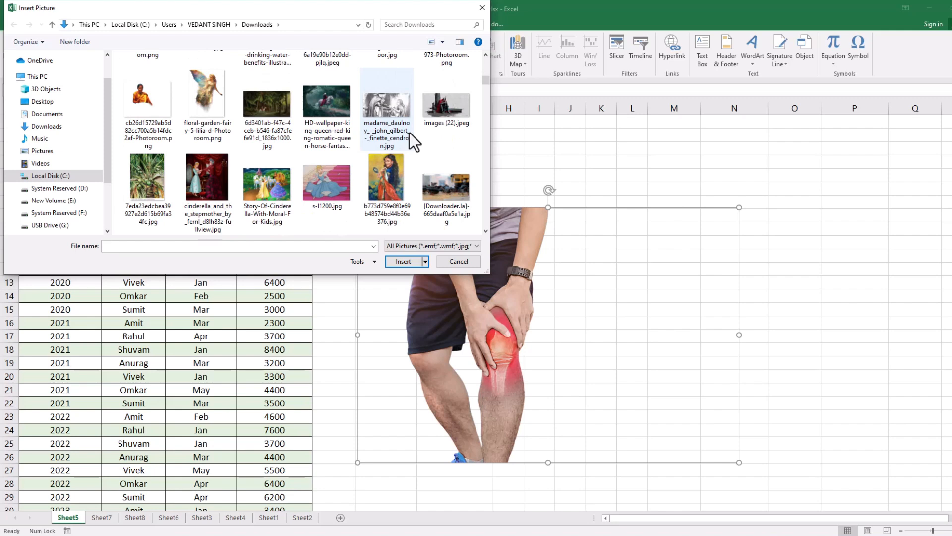
scroll(410, 133, down, 2)
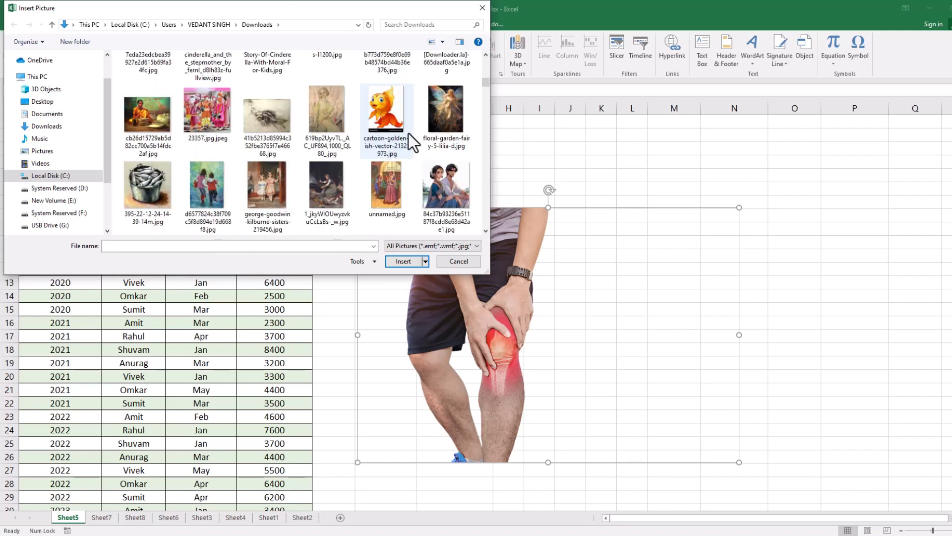
scroll(409, 133, down, 3)
click(147, 201)
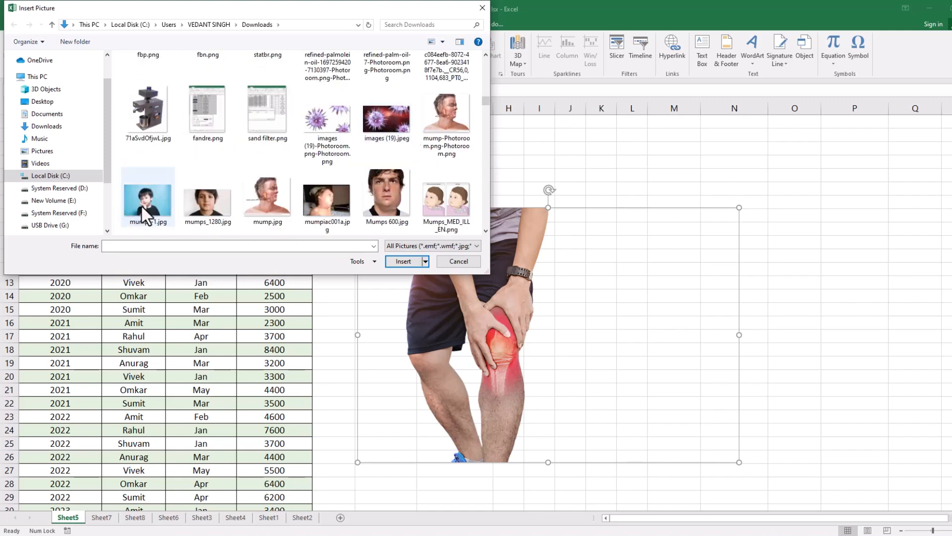
click(403, 261)
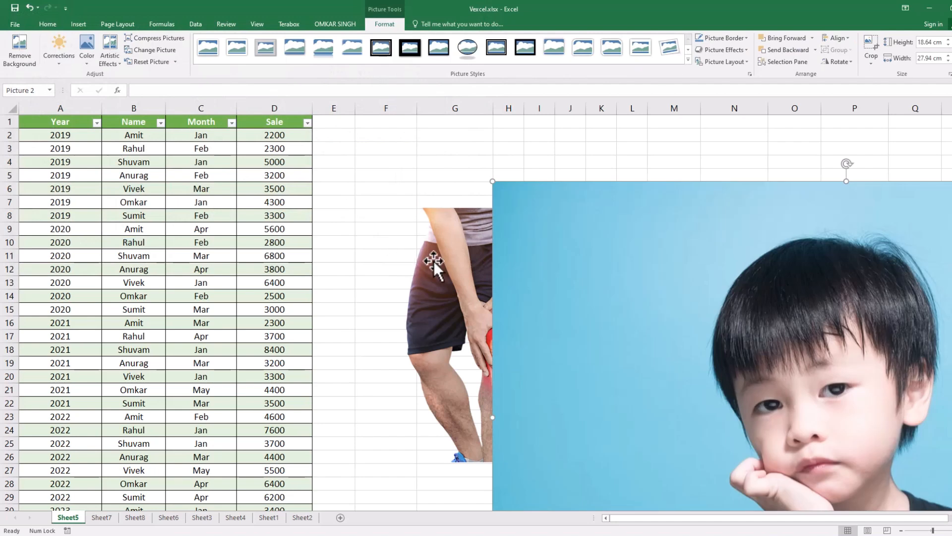
Shrink the boy picture to about 11.98 cm by 17.97 cm and position it over the knee picture and part of the table.
drag(708, 351, 458, 308)
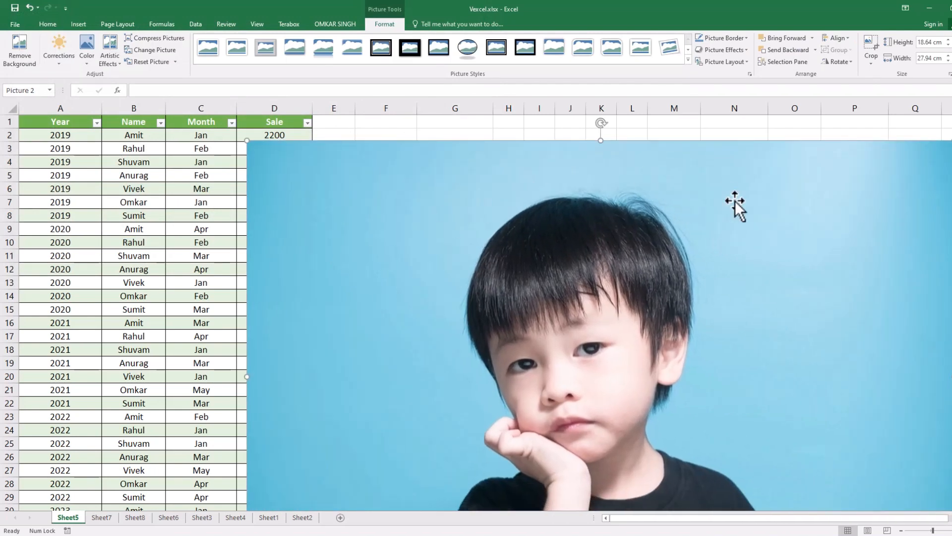
drag(244, 145, 499, 309)
drag(721, 414, 412, 242)
drag(471, 187, 459, 196)
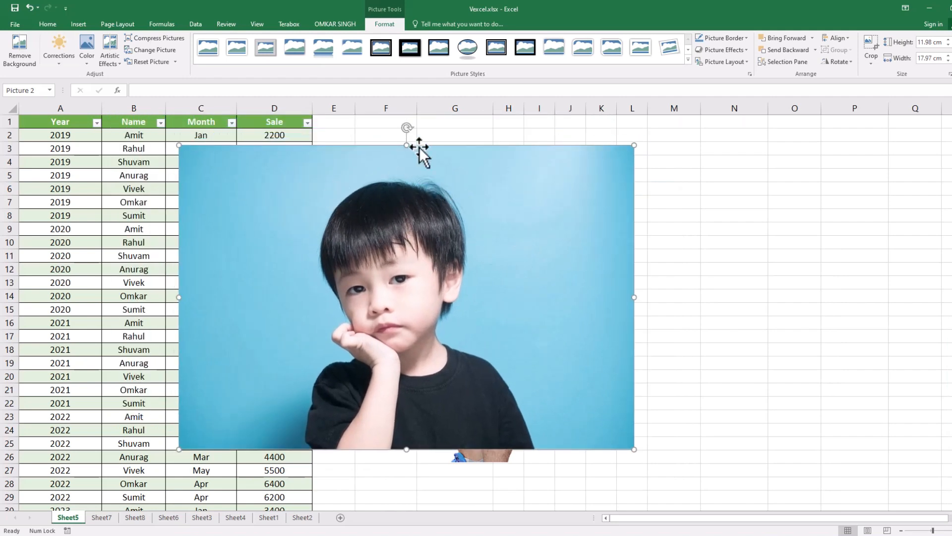
Start removing the boy picture's background and enlarge the selection frame so it encloses the whole boy down to the picture's lower edge.
click(16, 48)
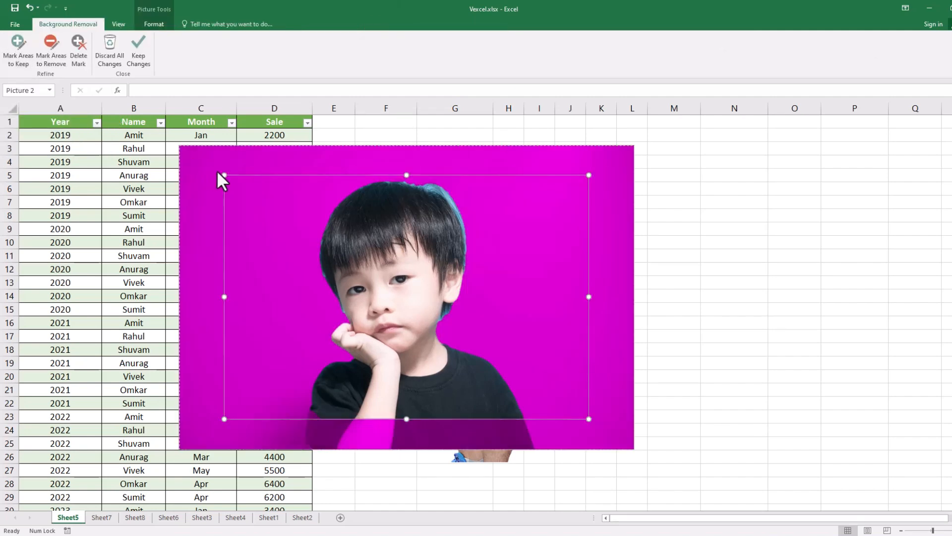
drag(223, 175, 211, 156)
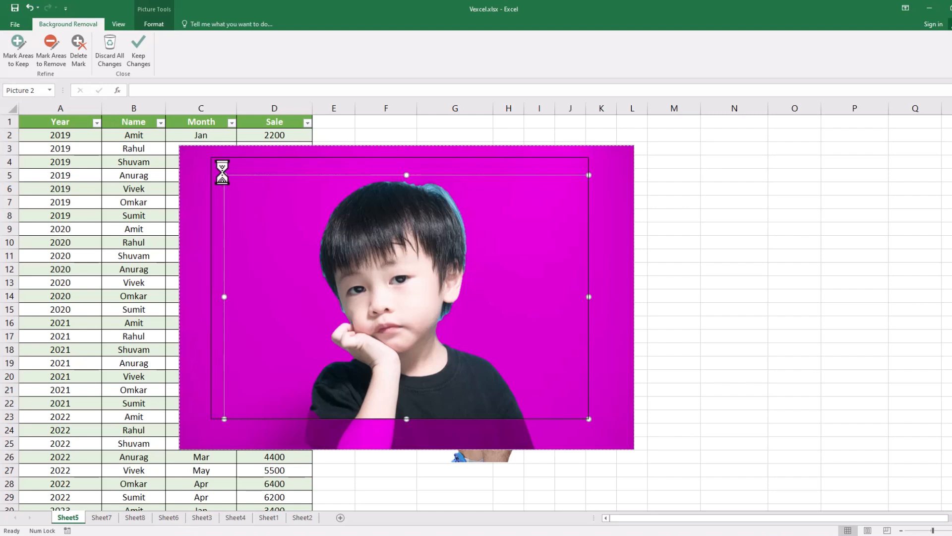
drag(590, 419, 626, 449)
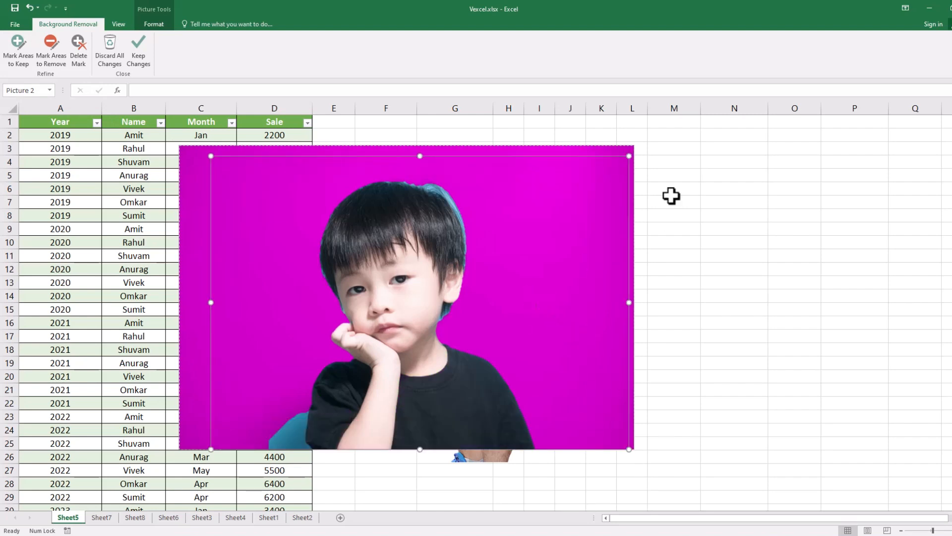
drag(628, 157, 616, 176)
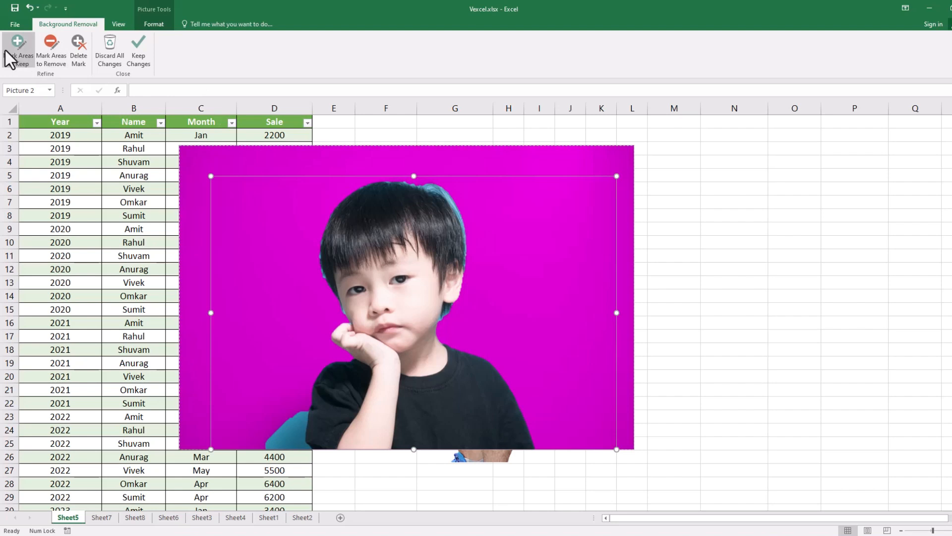
mouse_move(348, 449)
mouse_down()
mouse_move(331, 413)
mouse_move(353, 446)
mouse_up()
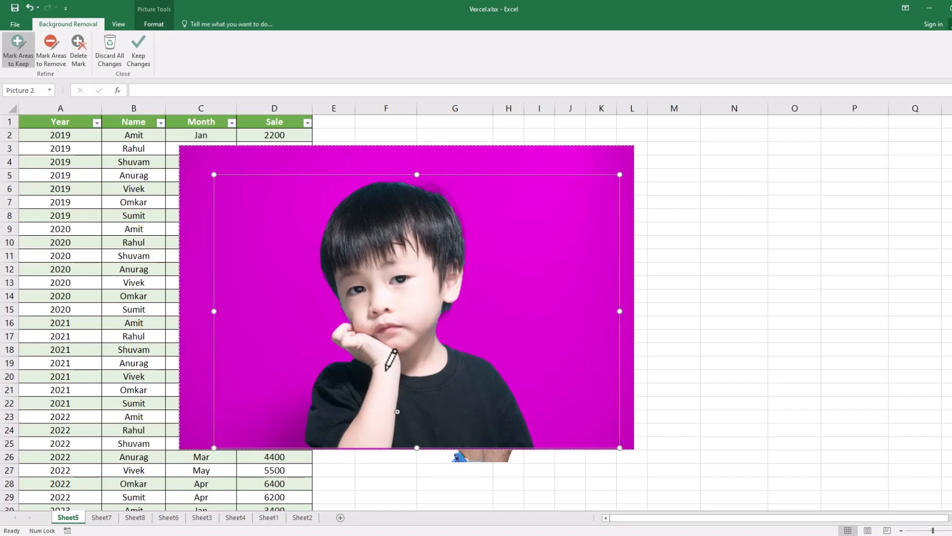
Mark the boy's hair, face, arm and shirt as areas to keep in the background removal.
drag(377, 385, 376, 385)
drag(370, 339, 362, 236)
drag(420, 218, 420, 217)
mouse_move(434, 305)
mouse_down()
mouse_move(438, 339)
mouse_move(503, 441)
mouse_up()
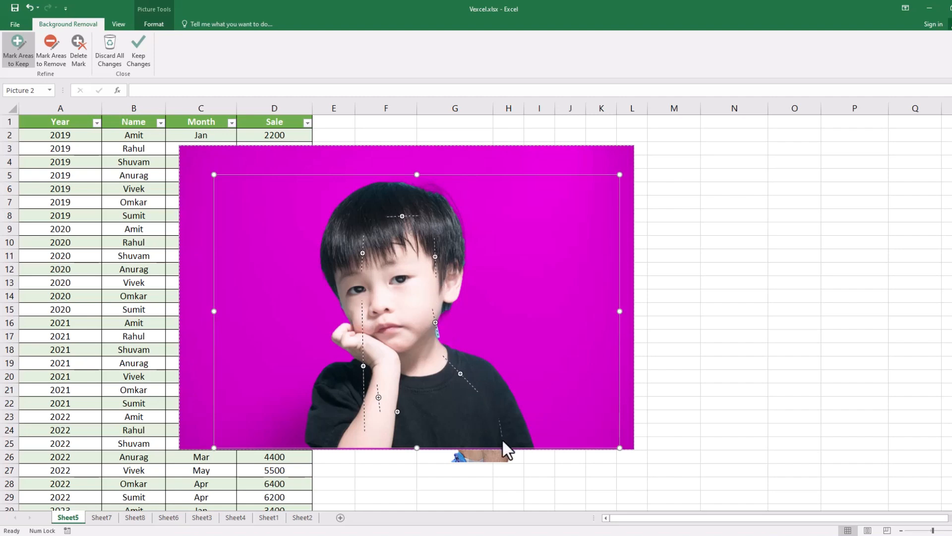
mouse_move(326, 398)
mouse_down()
mouse_move(320, 424)
mouse_move(345, 450)
mouse_up()
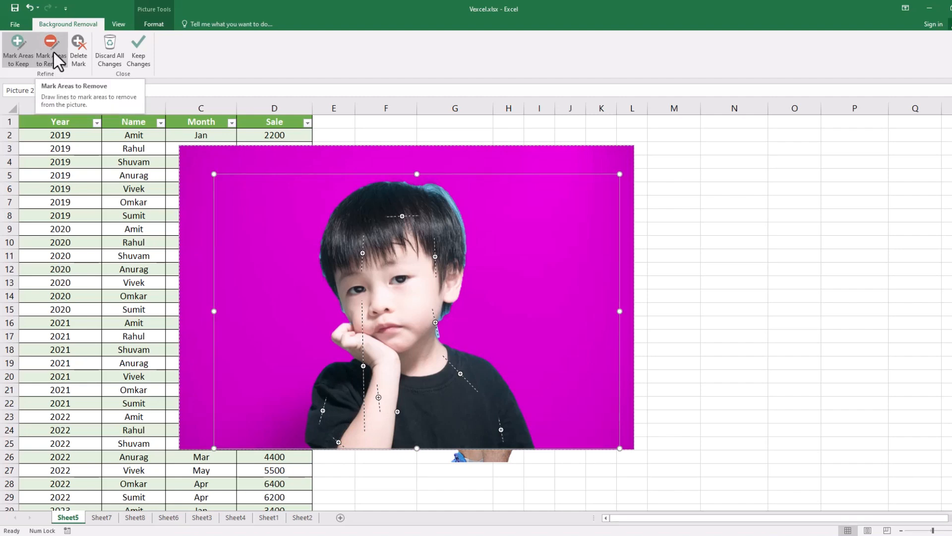
Keep the background removal changes and shift the boy cut-out slightly left, partly over the Sale column.
click(139, 62)
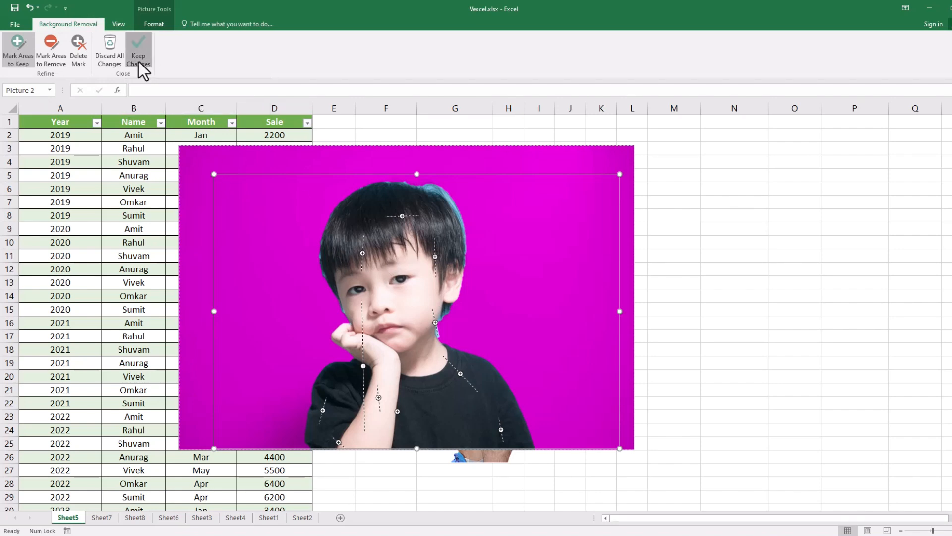
drag(417, 310, 321, 288)
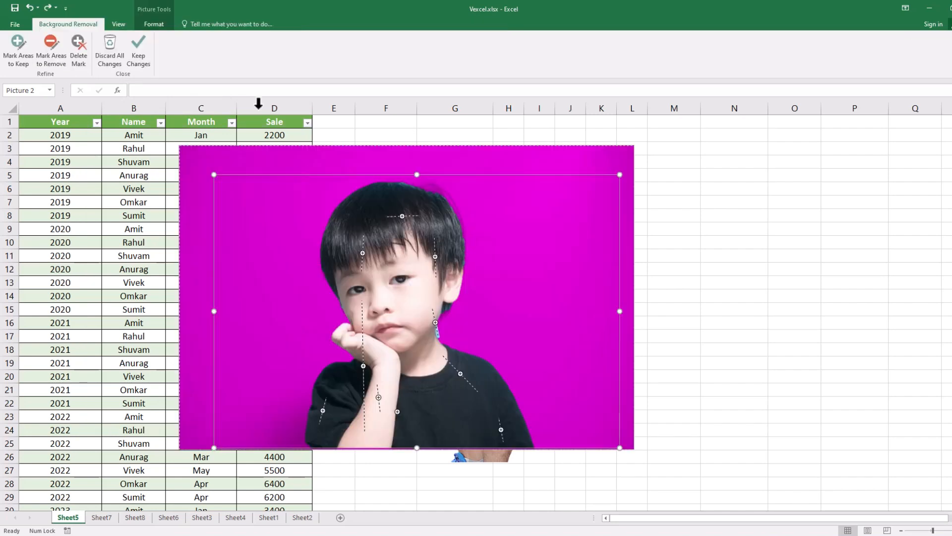
click(142, 50)
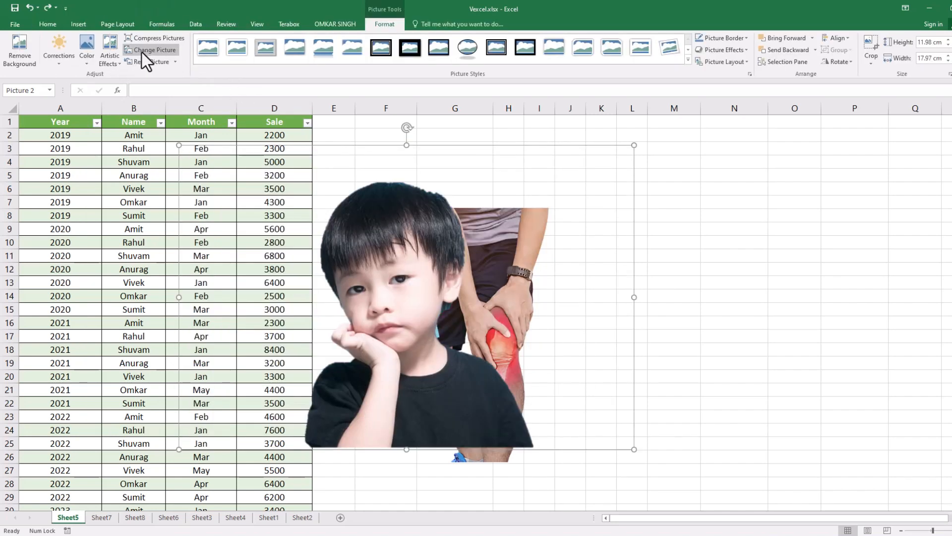
drag(419, 287, 382, 291)
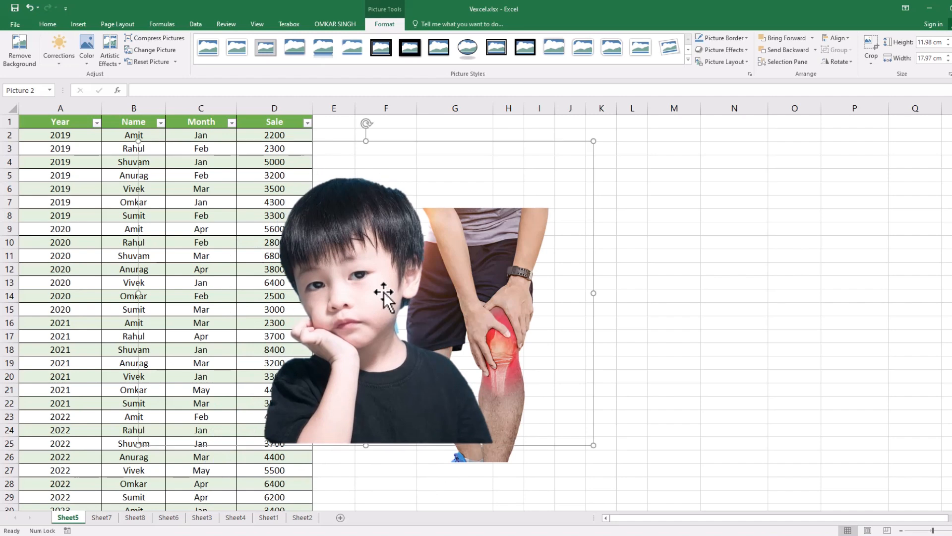
Try a mild softening correction on the boy picture, and replace it with the strongest sharpening preset.
click(64, 63)
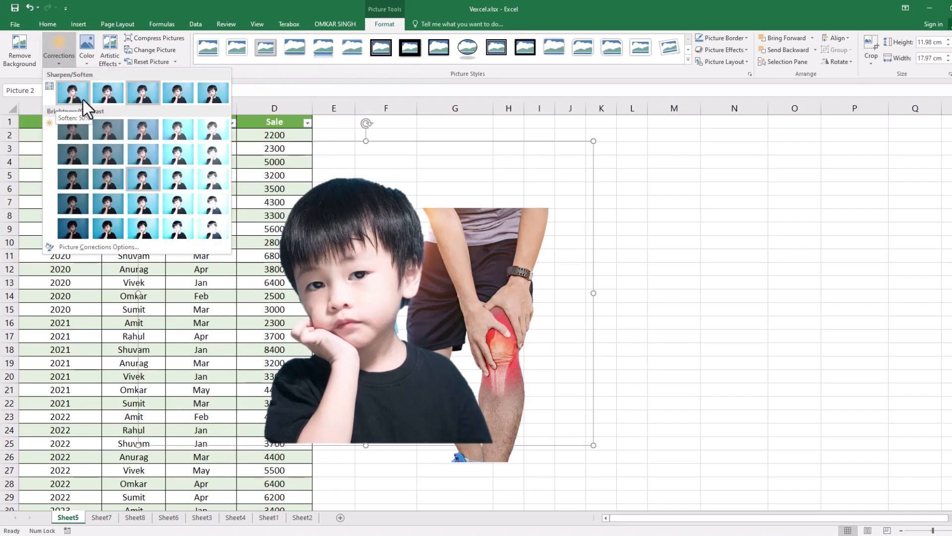
click(109, 95)
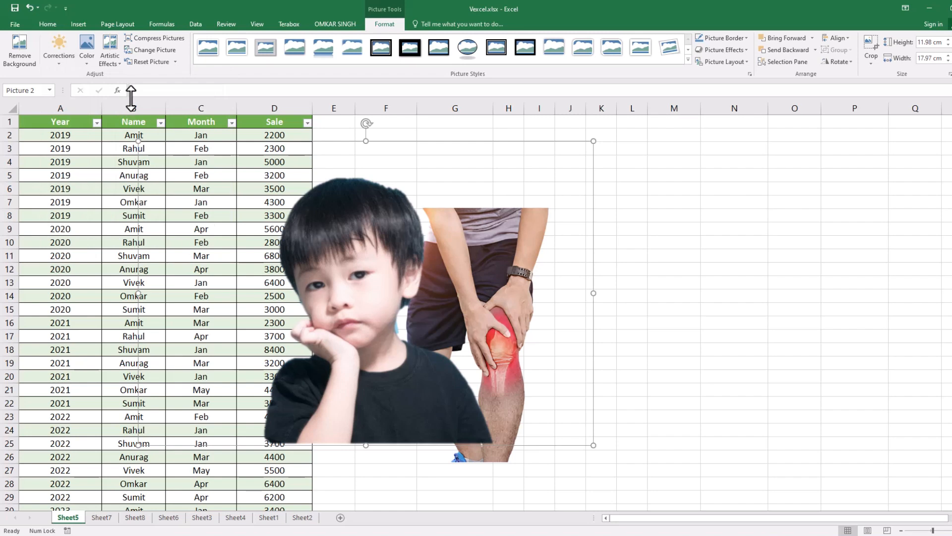
click(70, 54)
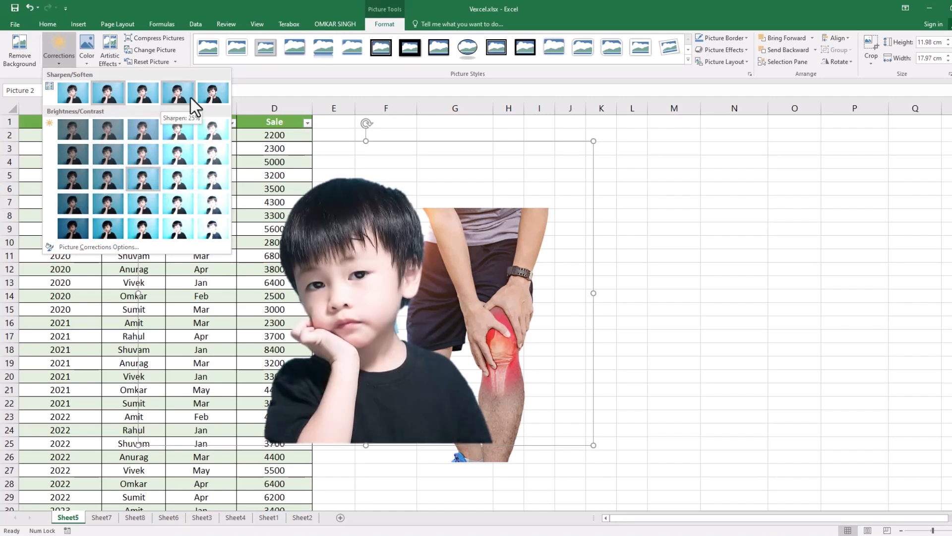
click(216, 97)
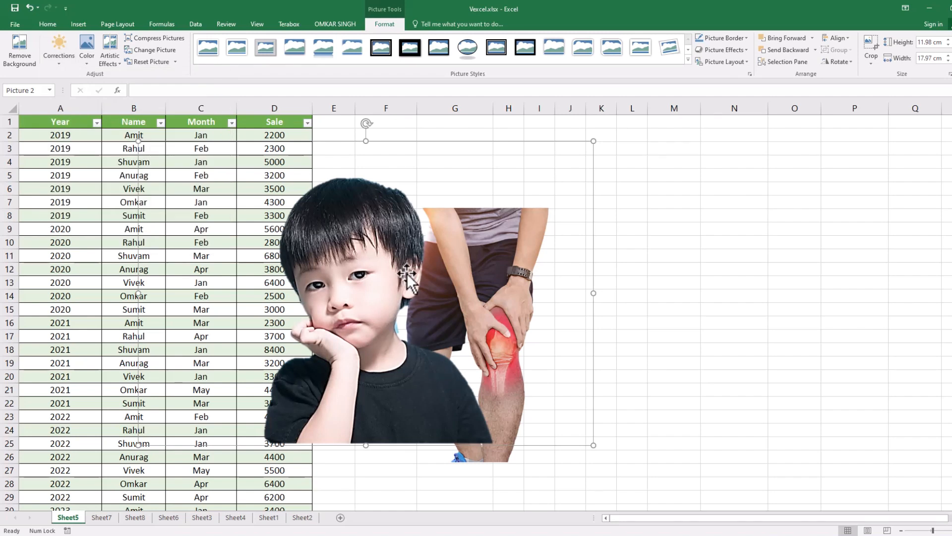
Review the color and artistic effect presets, then compress only the boy picture for E-mail (96 ppi), deleting its cropped areas.
click(87, 58)
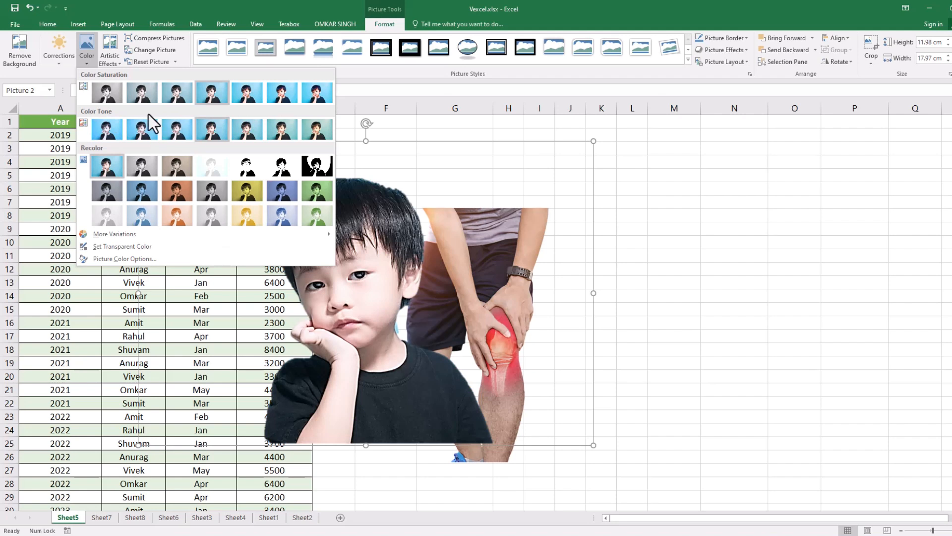
click(111, 61)
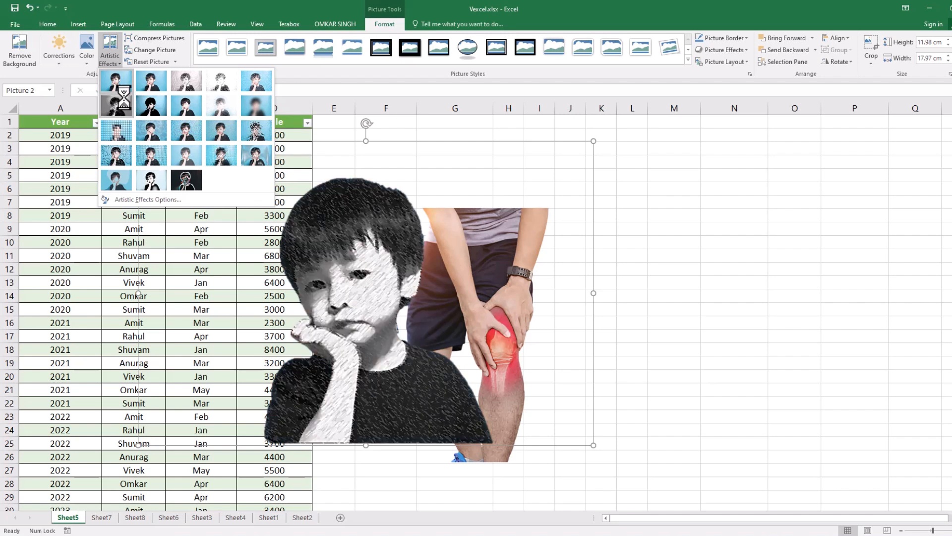
click(158, 40)
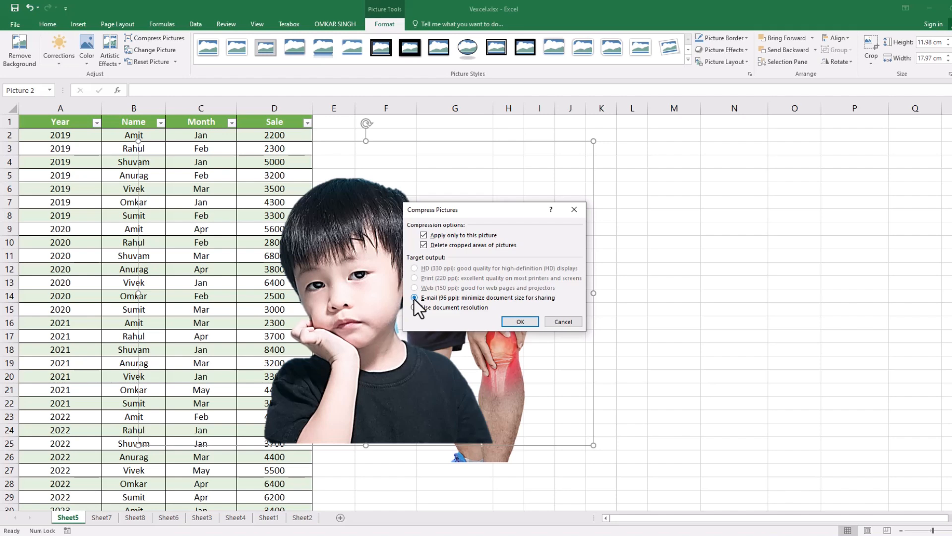
click(508, 320)
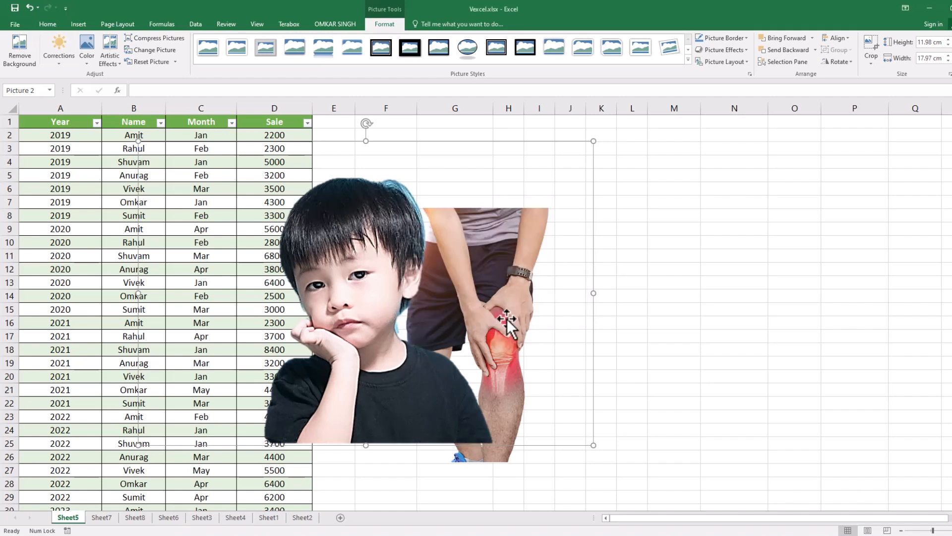
Reposition the boy cut-out over the Sale column, inspect its quality up close, and review the compression options without applying them.
drag(379, 280, 304, 273)
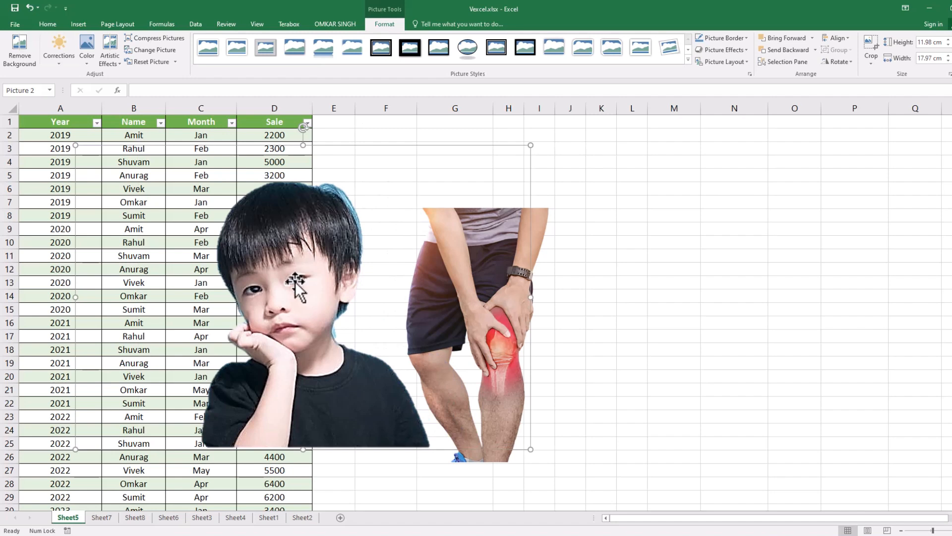
ctrl+scroll(302, 272, up, 6)
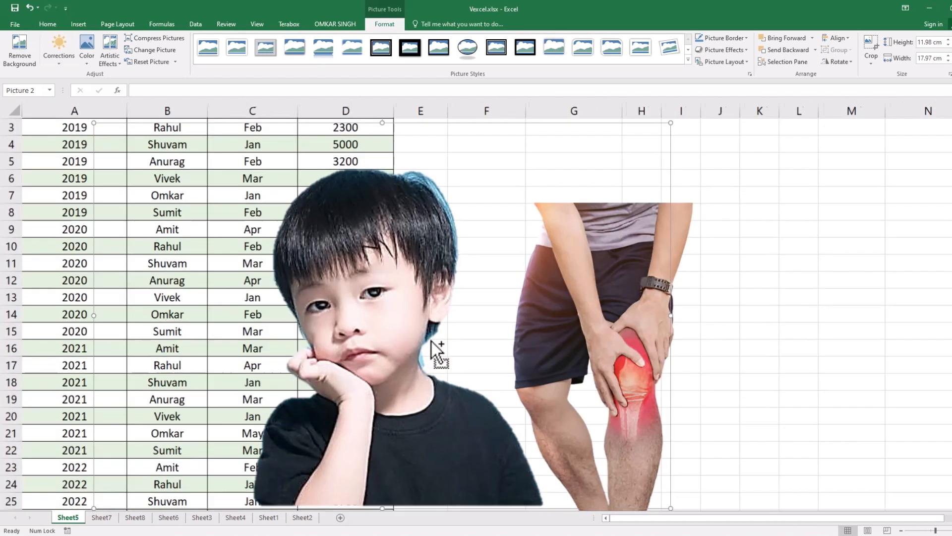
ctrl+scroll(432, 341, down, 3)
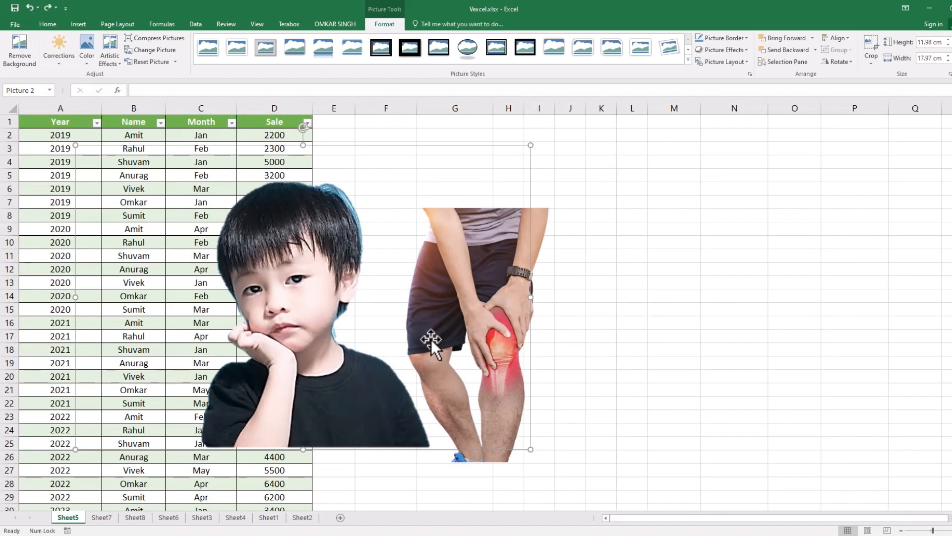
ctrl+scroll(430, 338, up, 2)
ctrl+scroll(429, 337, down, 3)
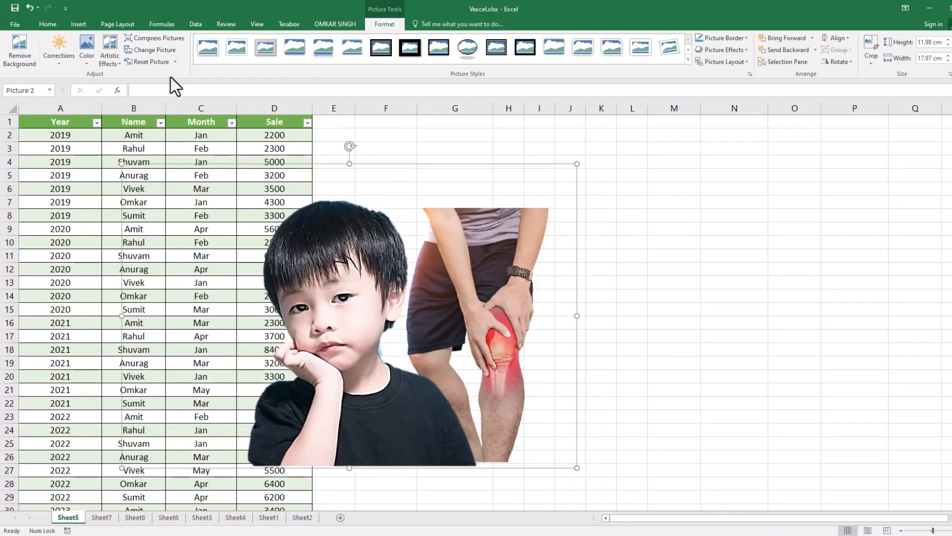
click(160, 40)
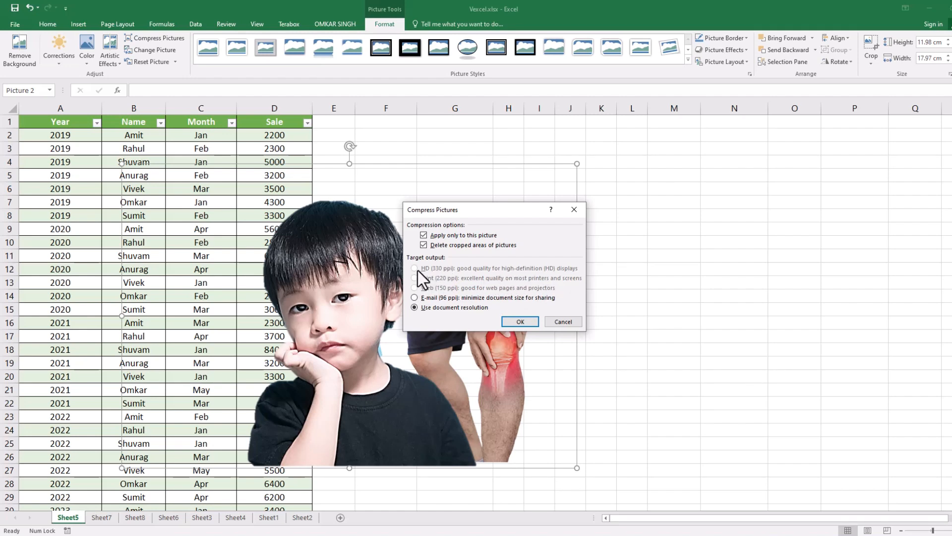
click(562, 321)
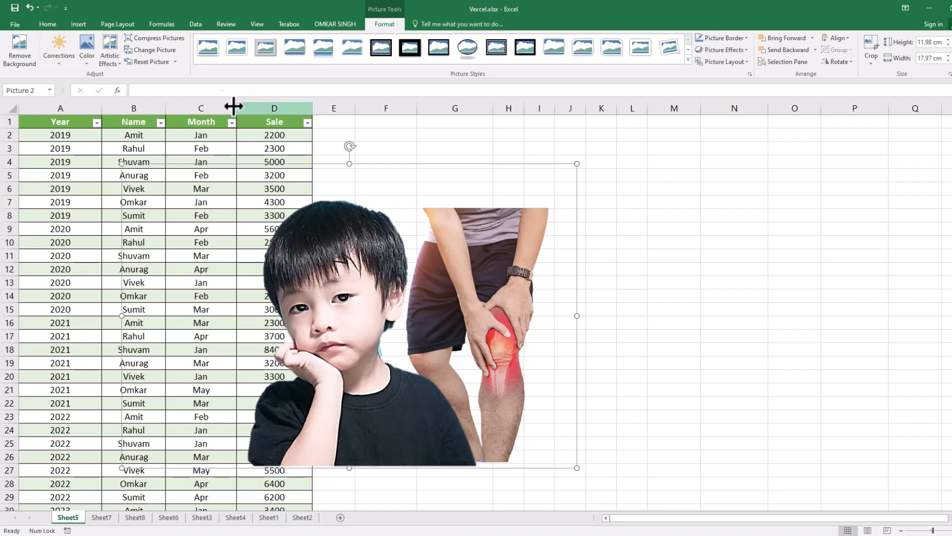
Replace the boy picture with the seated woman's image from Downloads, sized about 8.43 by 12.65 cm and placed across columns C to G.
click(159, 49)
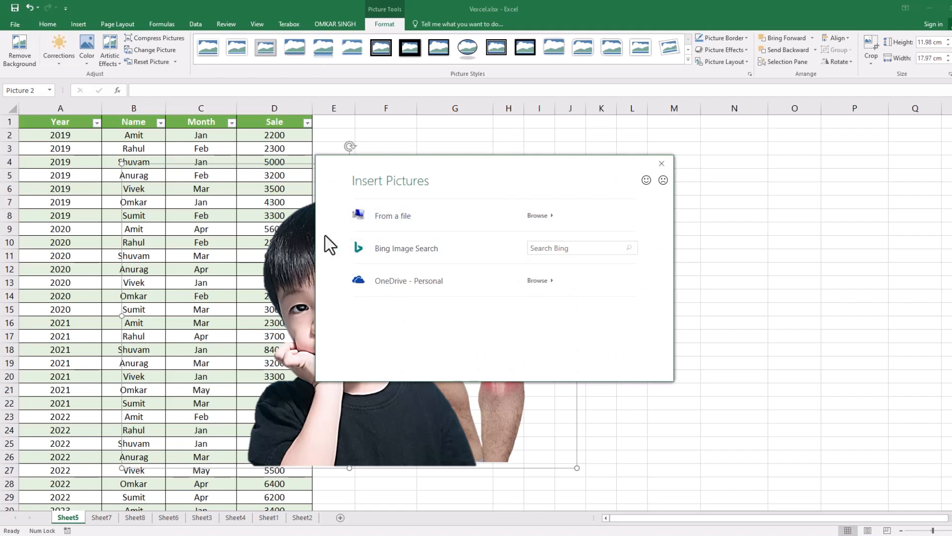
click(410, 216)
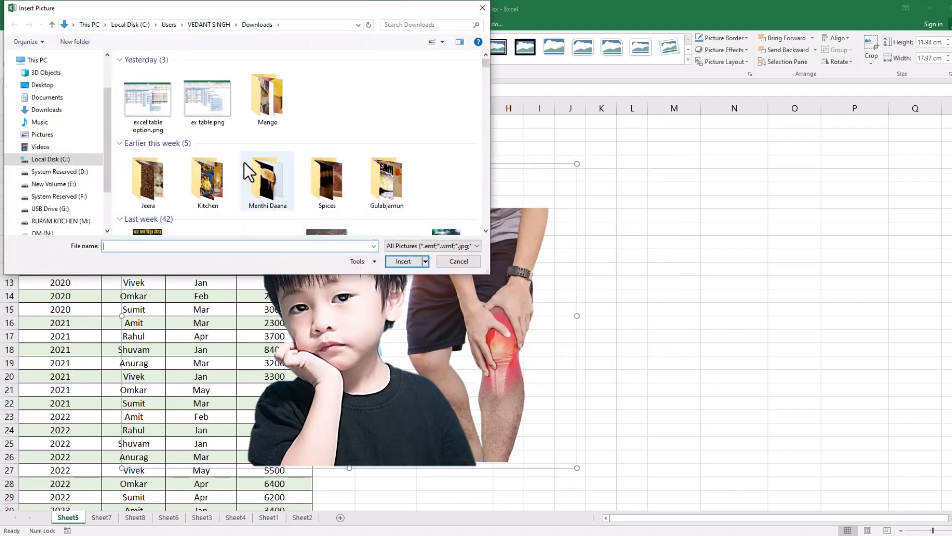
drag(485, 64, 486, 92)
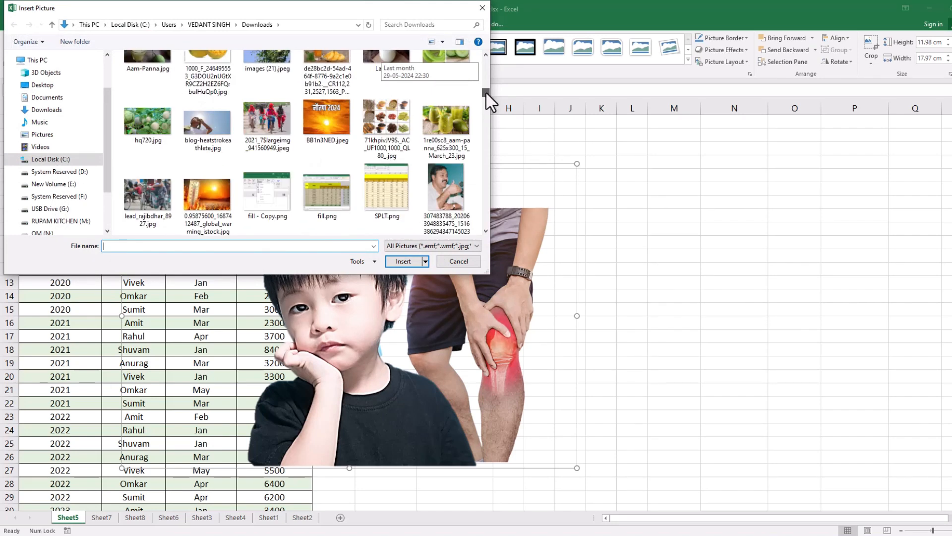
double_click(461, 151)
drag(257, 123, 467, 257)
drag(691, 349, 394, 300)
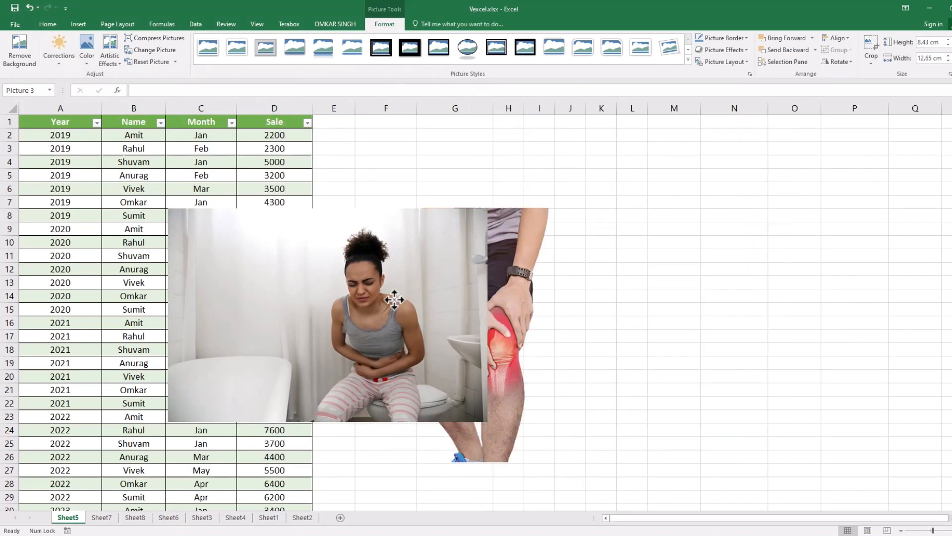
click(25, 62)
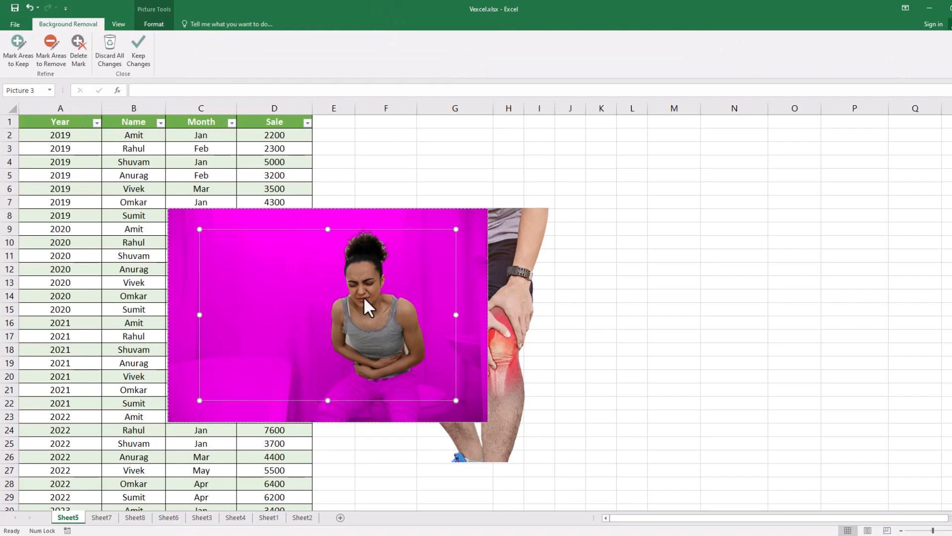
drag(454, 398, 466, 417)
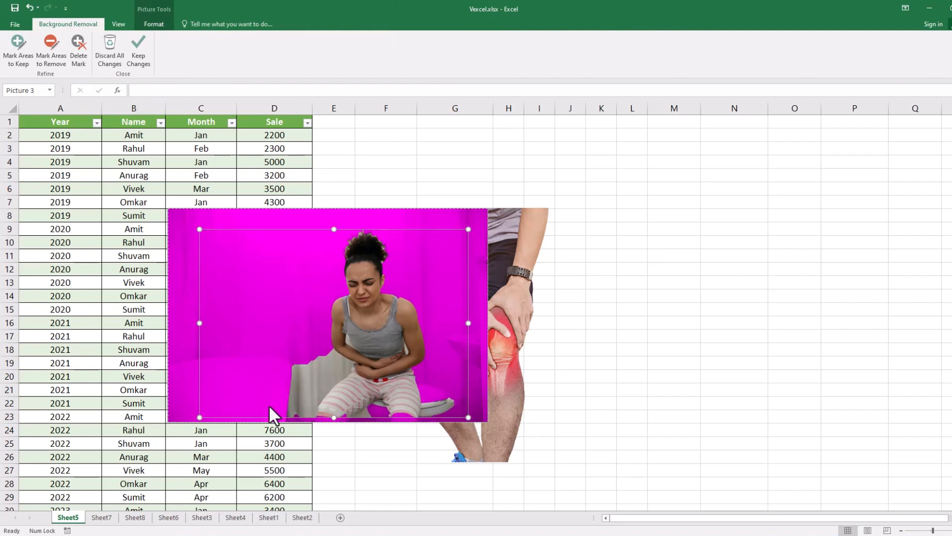
key(ctrl+a)
key(ctrl+z)
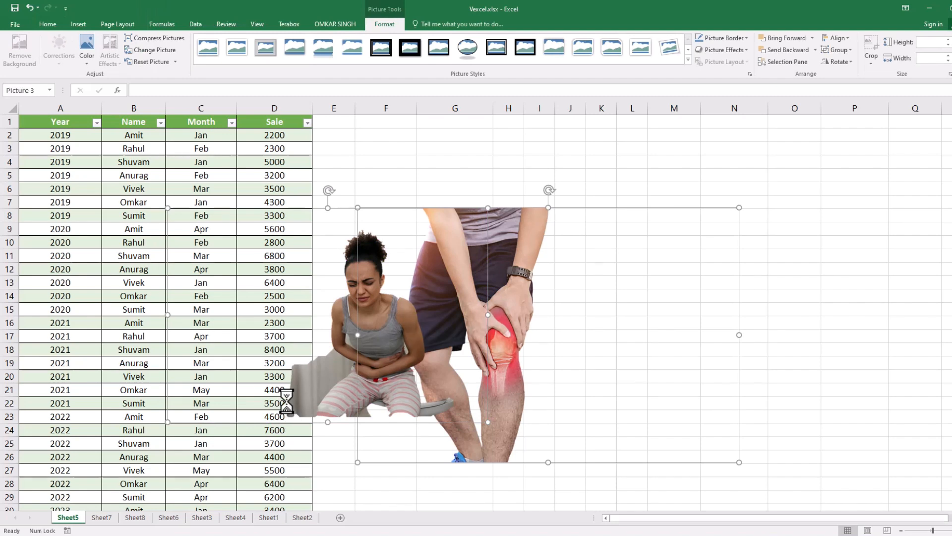
key(ctrl+z)
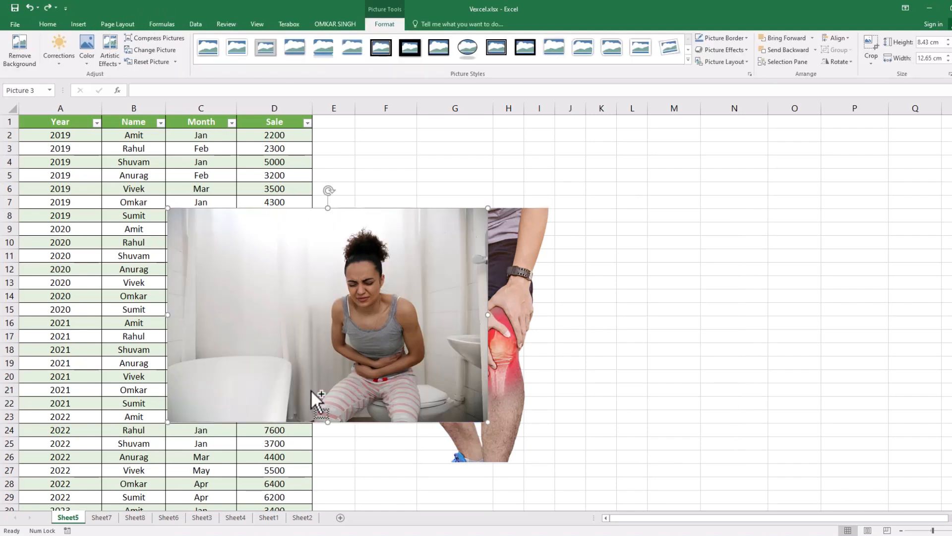
Start removing the background of the woman's picture and mark her striped trouser leg as an area to keep.
click(20, 49)
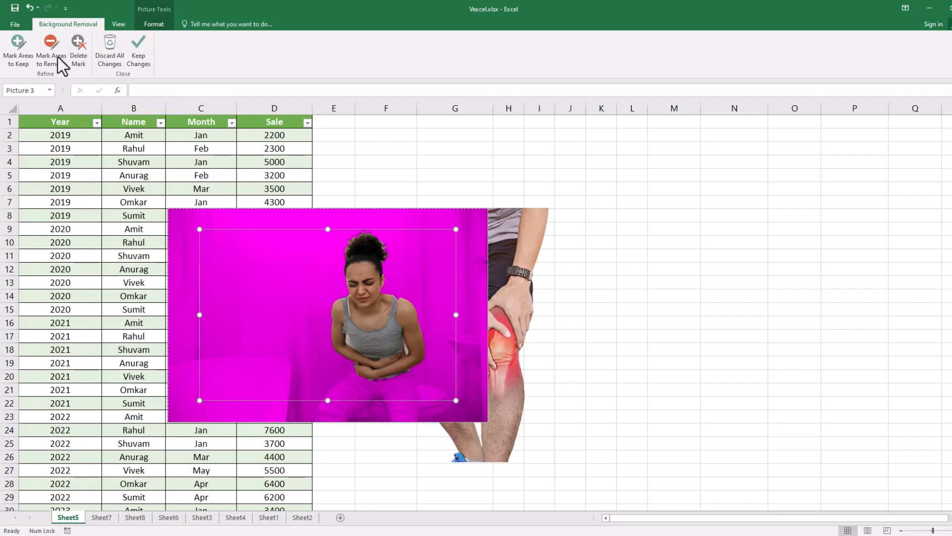
click(19, 62)
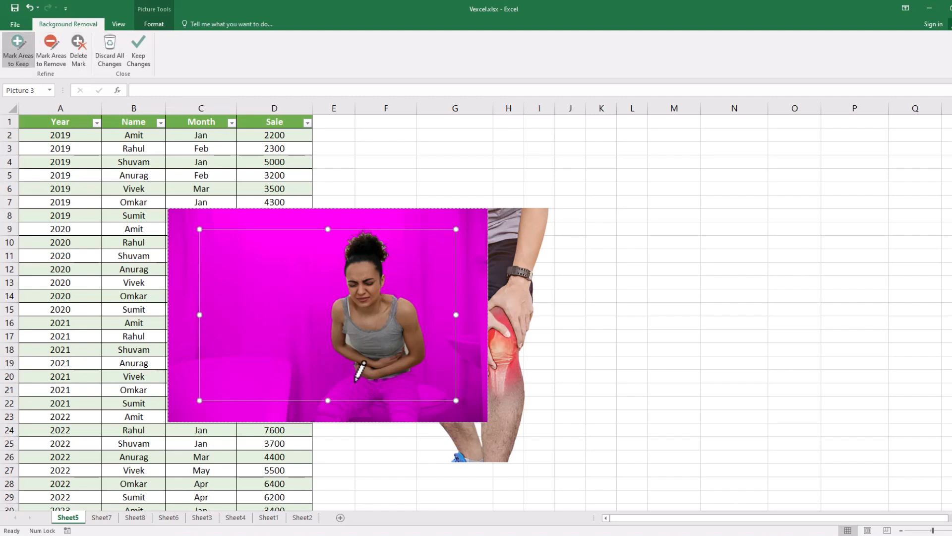
drag(358, 377, 336, 414)
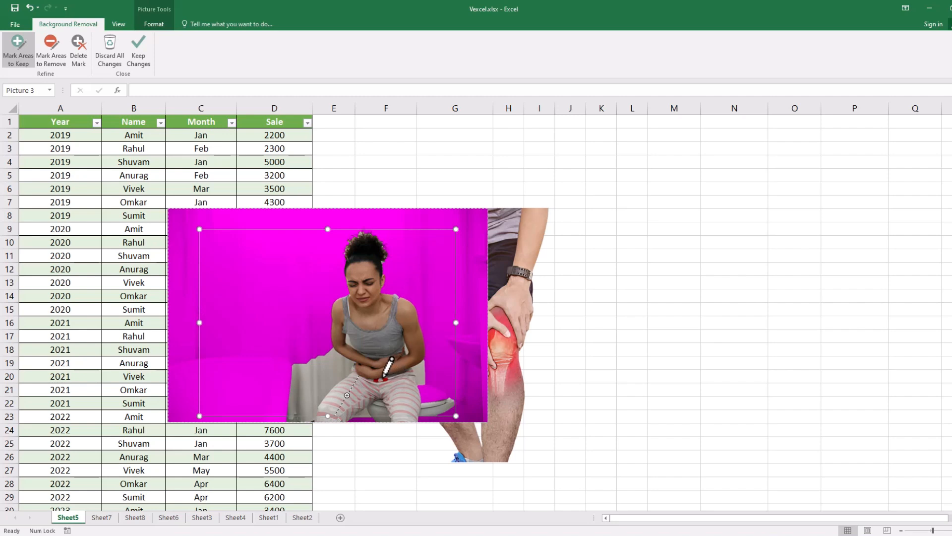
Mark the curtain beside the woman, the toilet seat and the gaps around her legs and arms as areas to remove.
click(52, 56)
drag(324, 364, 295, 407)
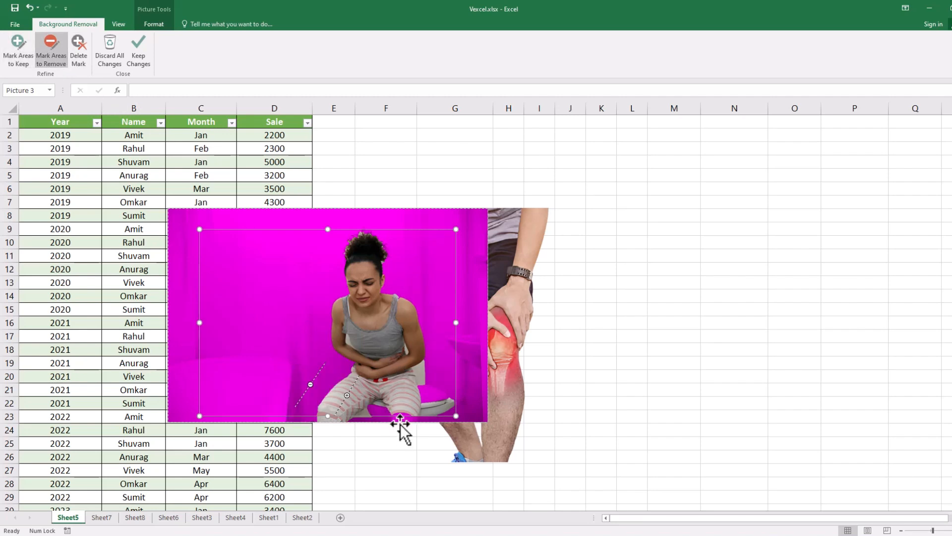
drag(424, 383, 431, 398)
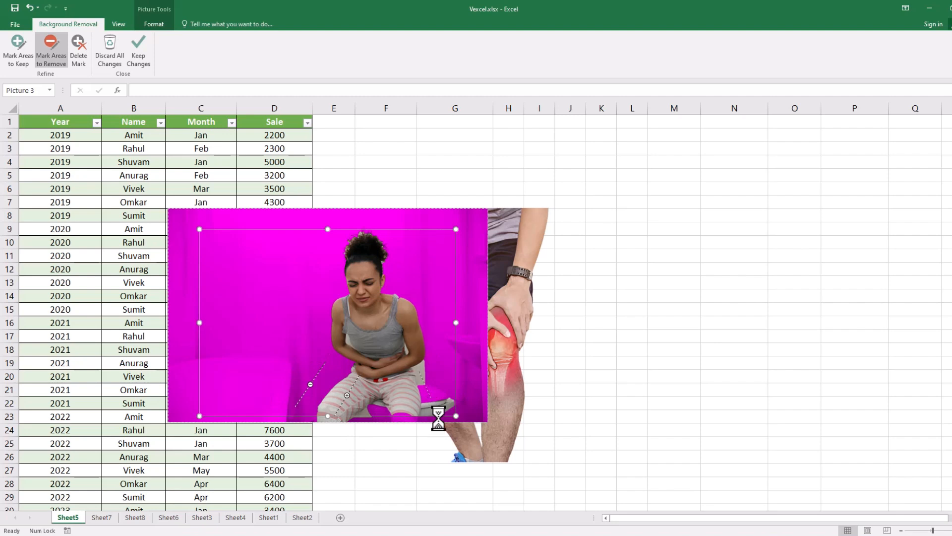
click(434, 412)
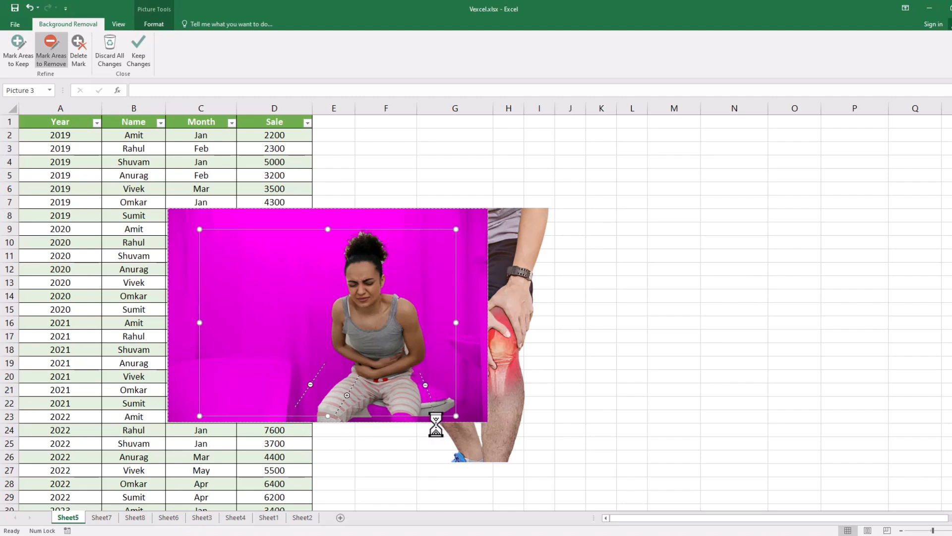
click(376, 413)
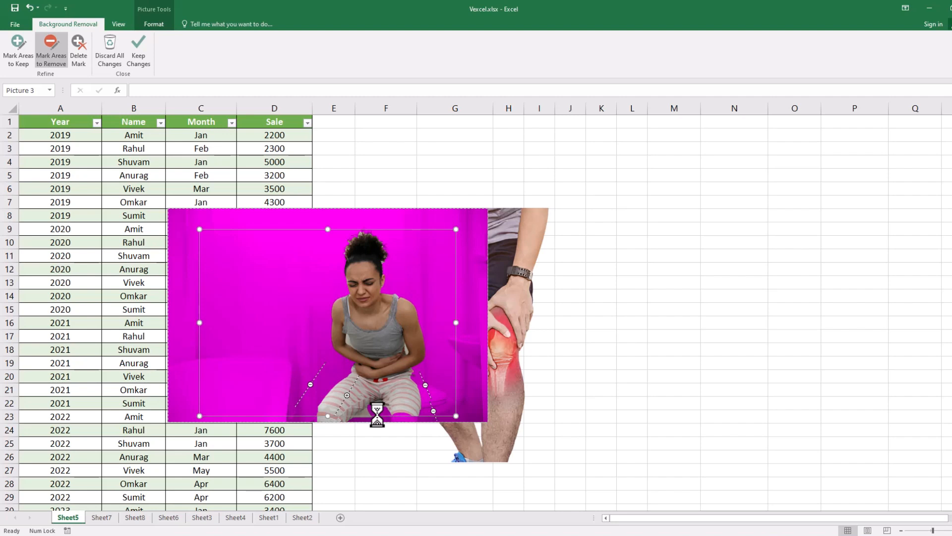
click(347, 339)
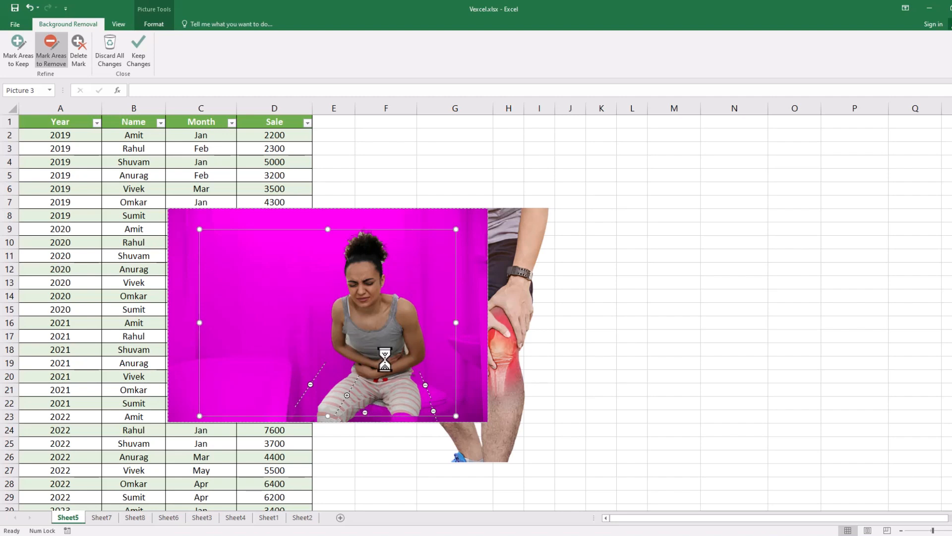
click(424, 361)
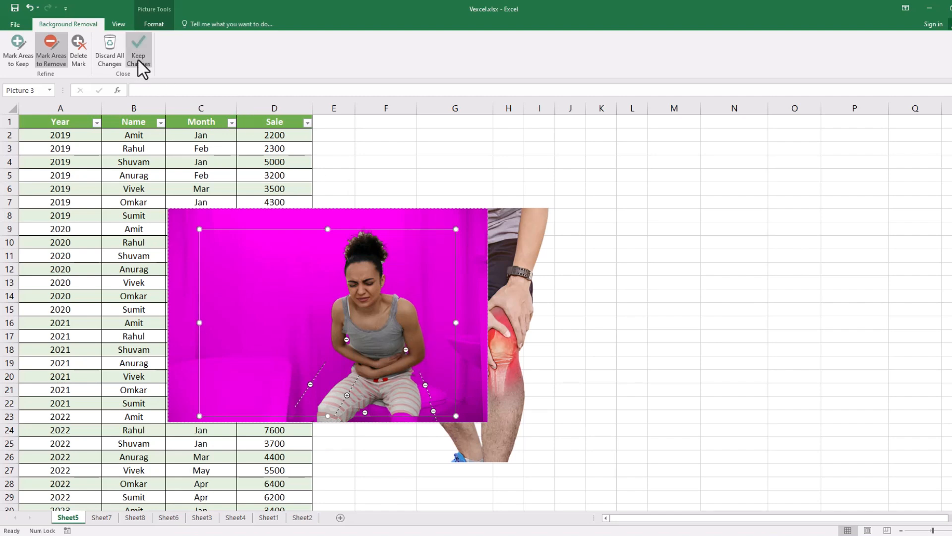
Keep the background removal, enlarge the woman cut-out to about 11.83 by 17.75 cm, and position it beside the knee picture.
click(138, 60)
drag(392, 342, 397, 302)
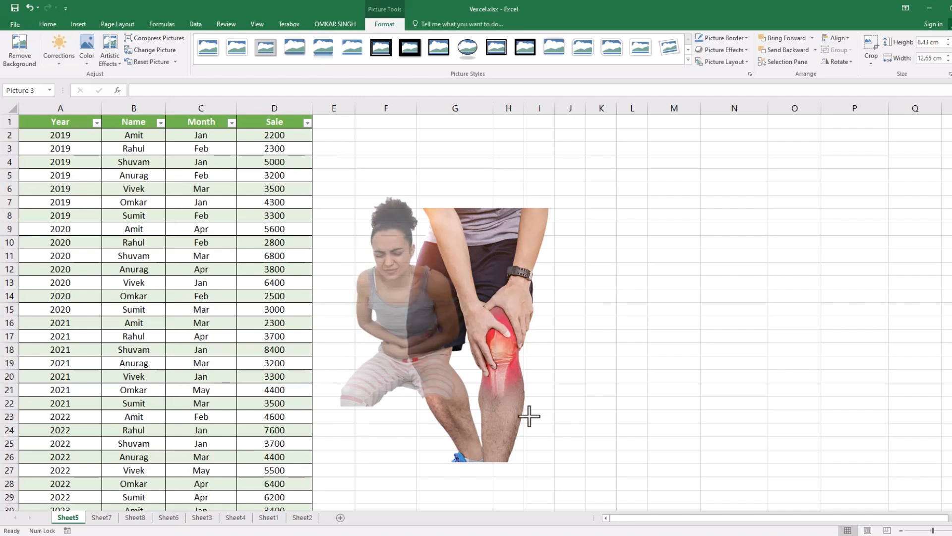
drag(529, 417, 605, 486)
drag(459, 383, 377, 371)
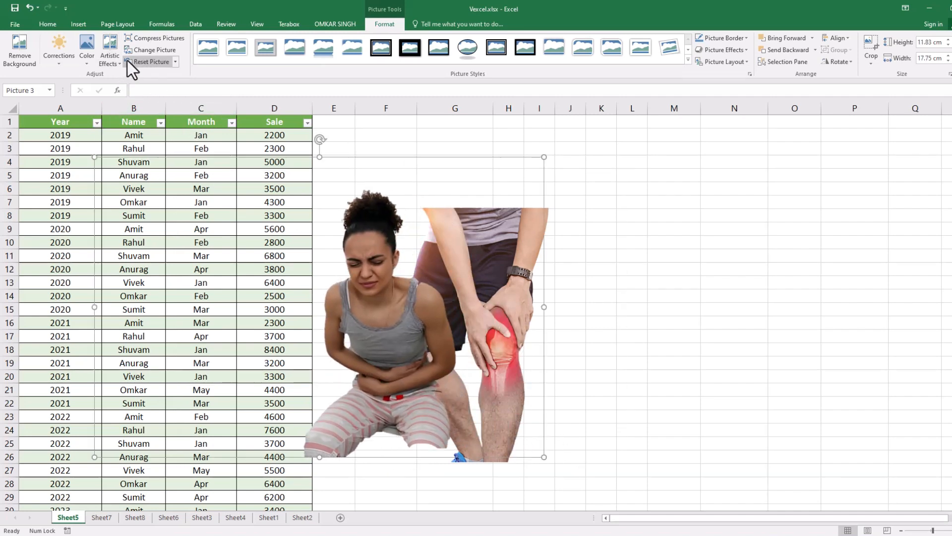
Reset the woman's picture to bring back its original background and move it to the left edge of the sheet.
click(158, 61)
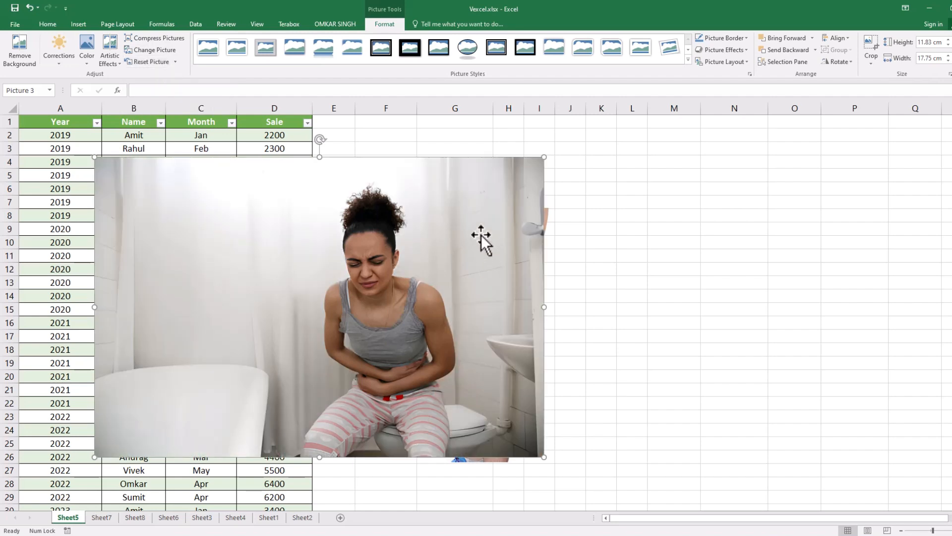
key(ctrl+z)
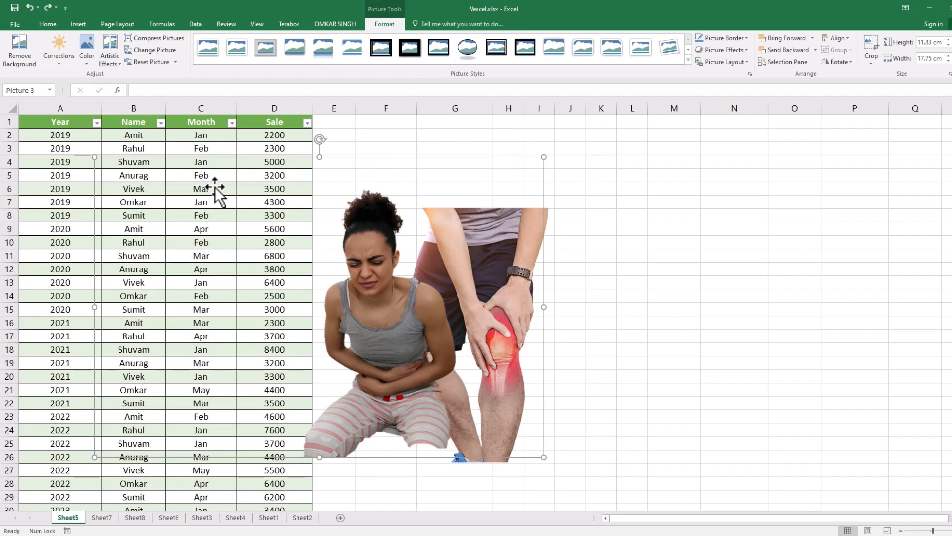
click(138, 65)
drag(448, 381, 254, 375)
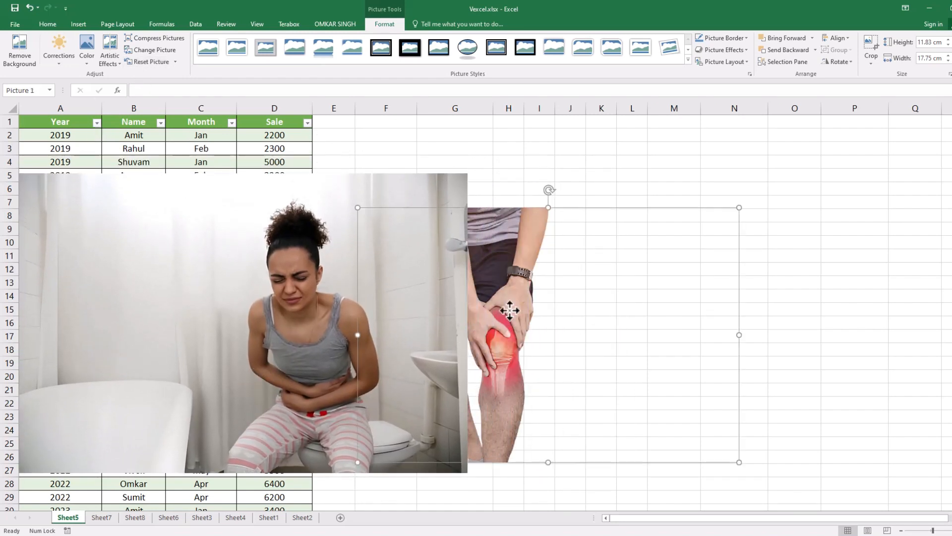
Move the knee picture right, clear of the woman's picture, and apply the first preset picture style to the woman's picture.
drag(498, 322, 590, 322)
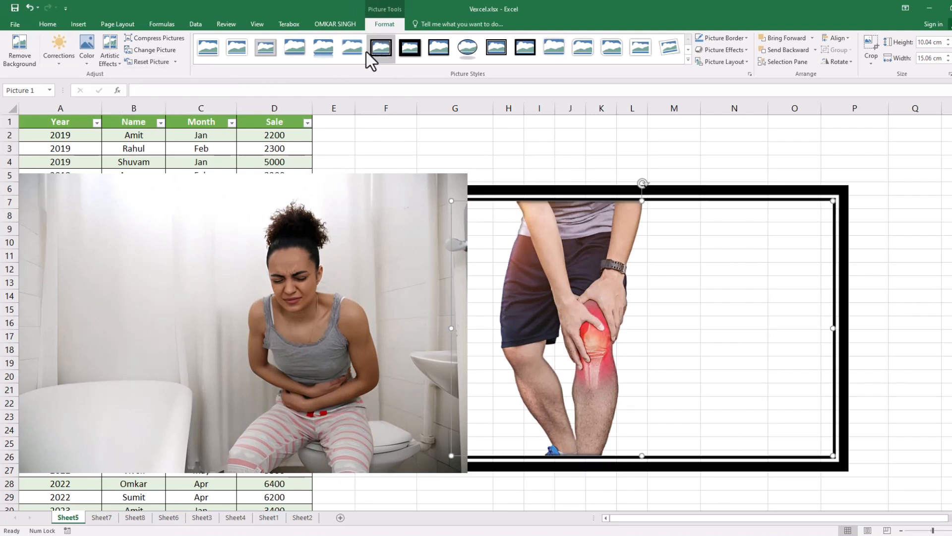
click(430, 321)
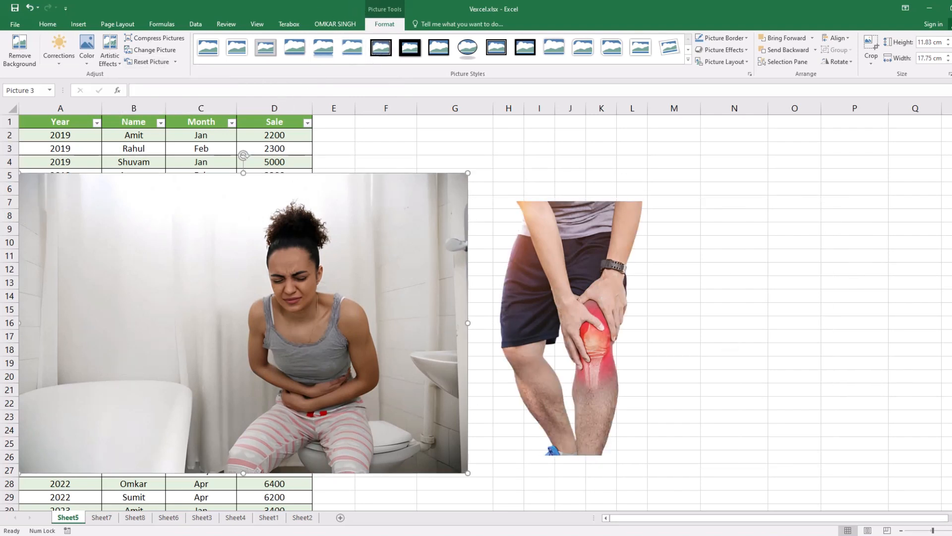
click(204, 55)
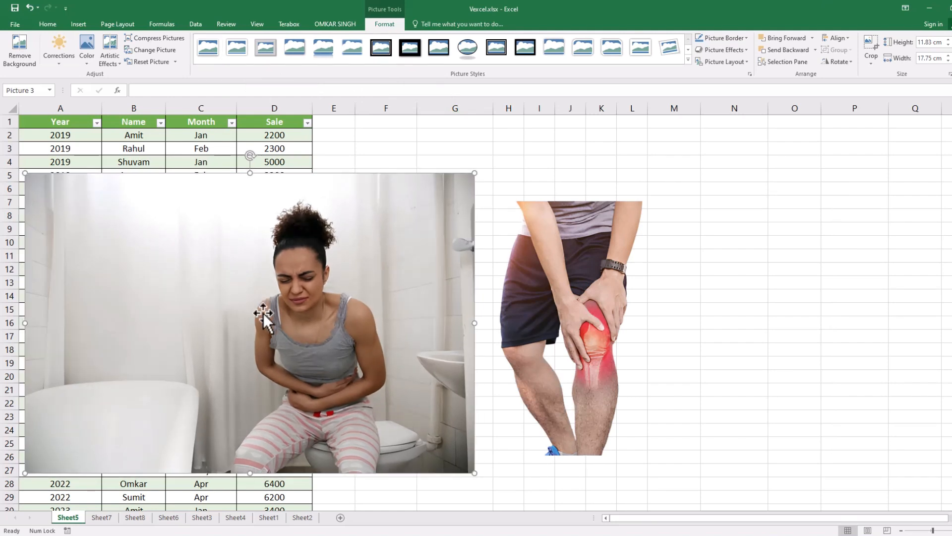
Move the woman's picture right so it starts at column B and apply the Beveled Oval, Black picture style.
drag(263, 313, 347, 301)
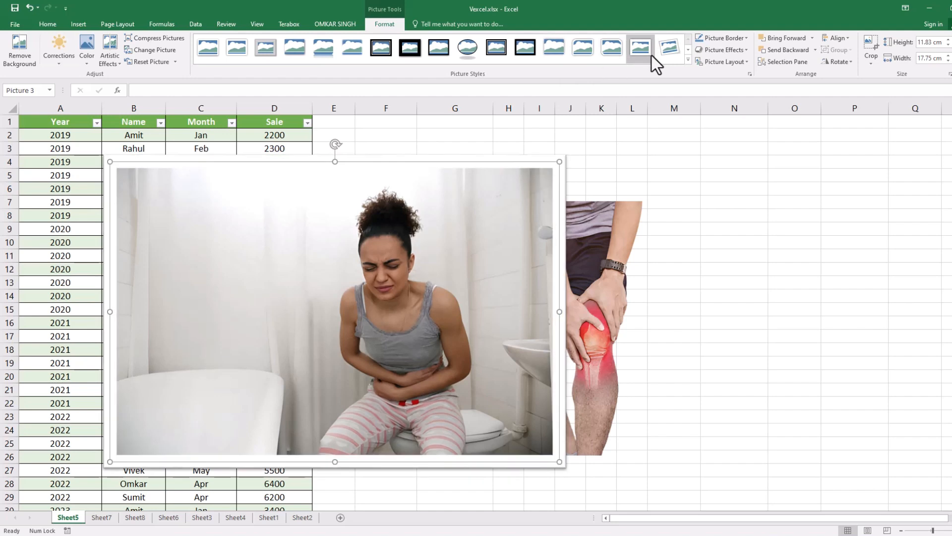
click(689, 59)
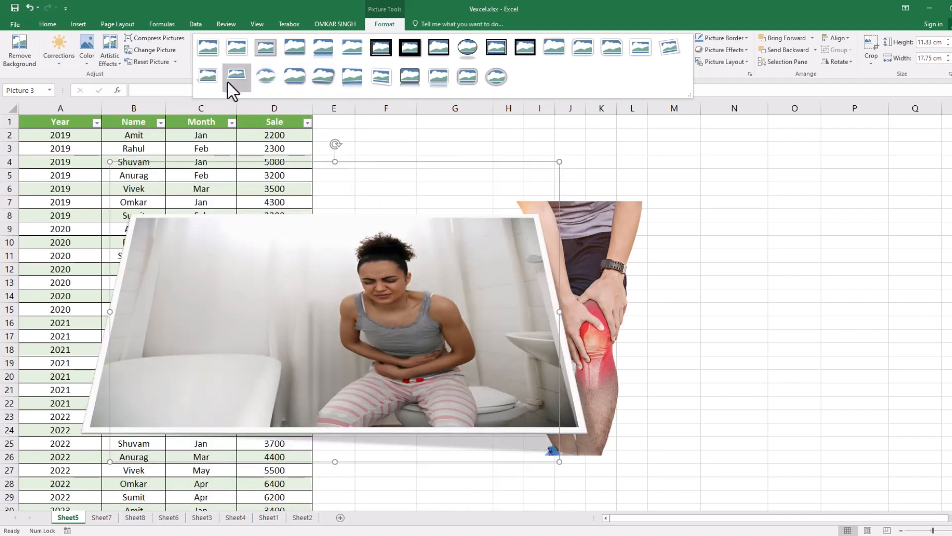
click(720, 179)
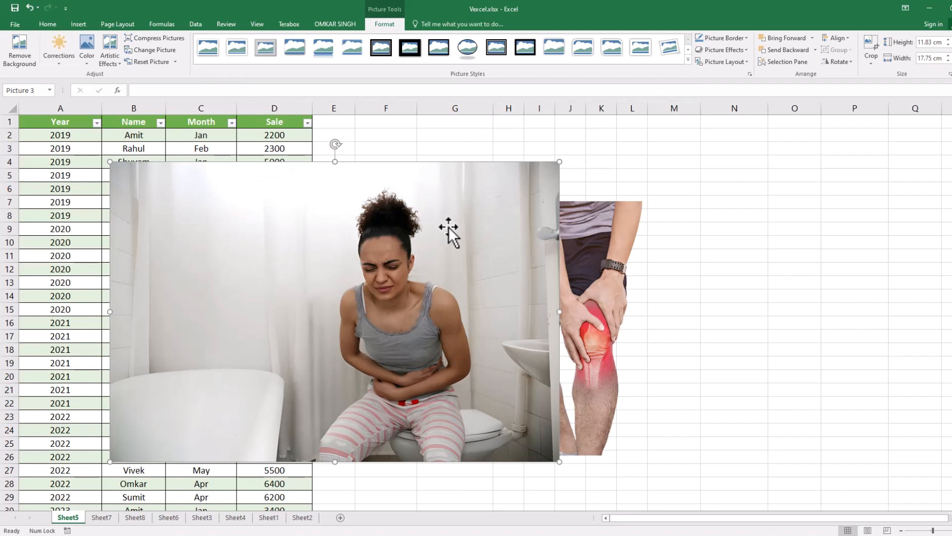
click(464, 54)
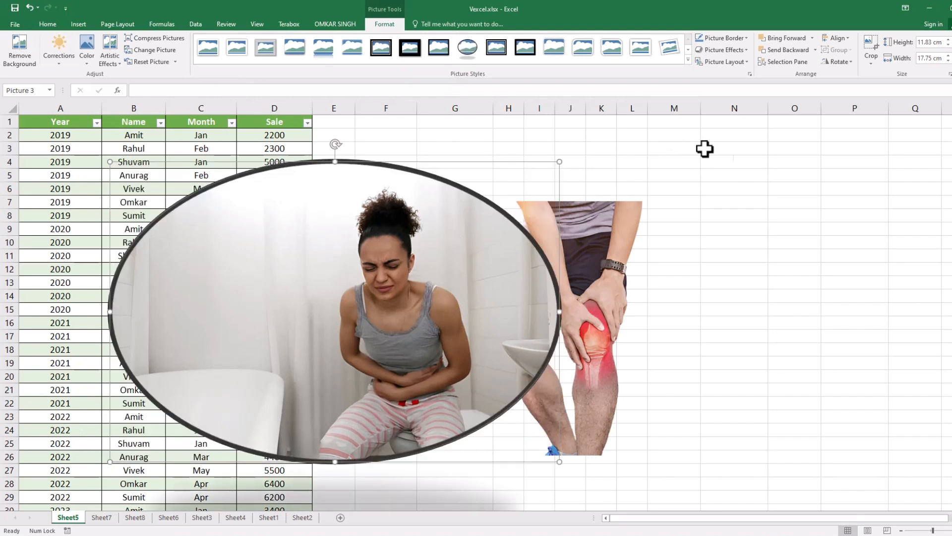
click(750, 177)
Change the border of the woman's oval picture to a dark green theme color.
click(724, 38)
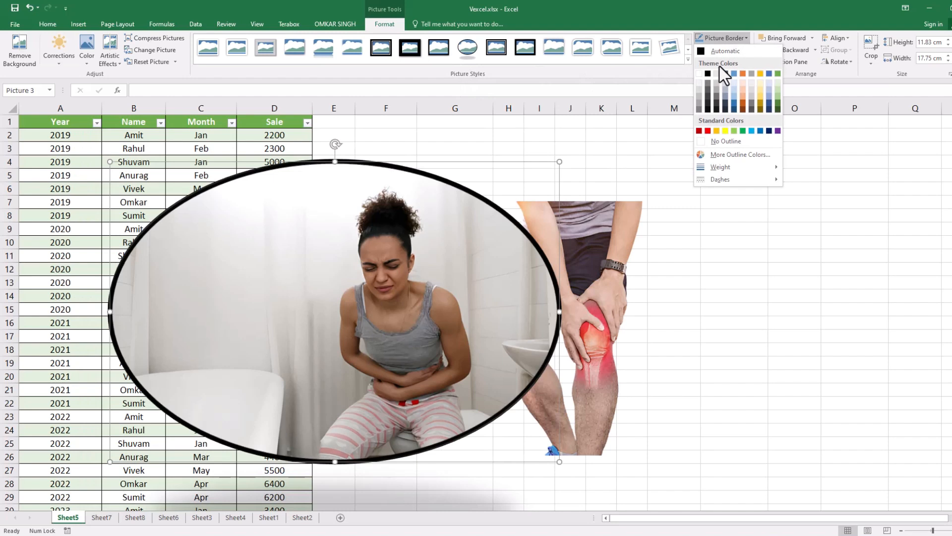
click(746, 39)
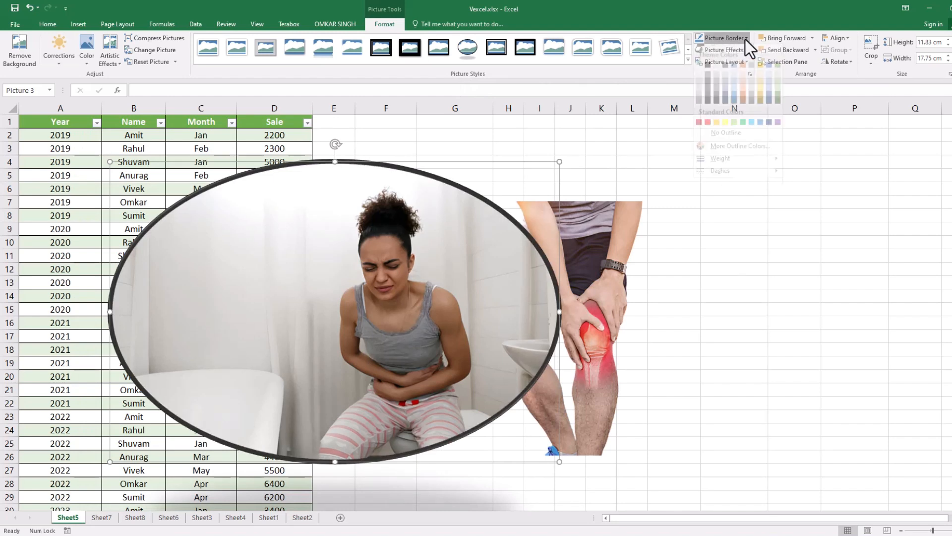
click(745, 39)
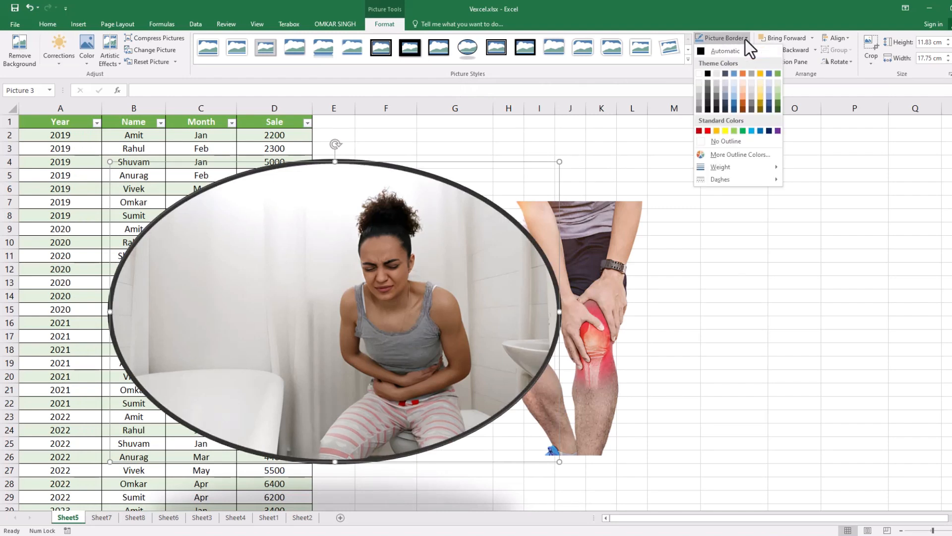
click(777, 101)
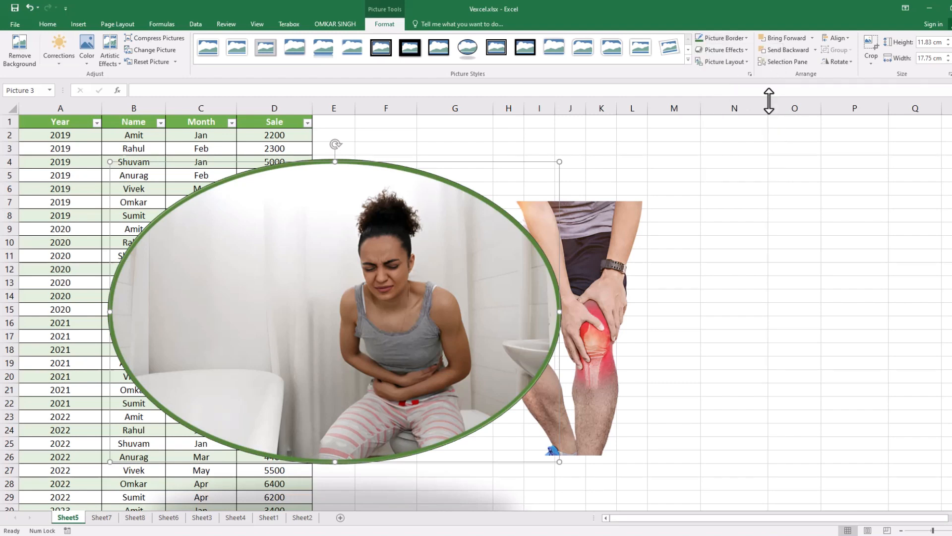
Preview the preset, shadow, reflection, soft edge, bevel and 3-D rotation effects on the woman's picture without applying any.
click(736, 50)
mouse_move(740, 65)
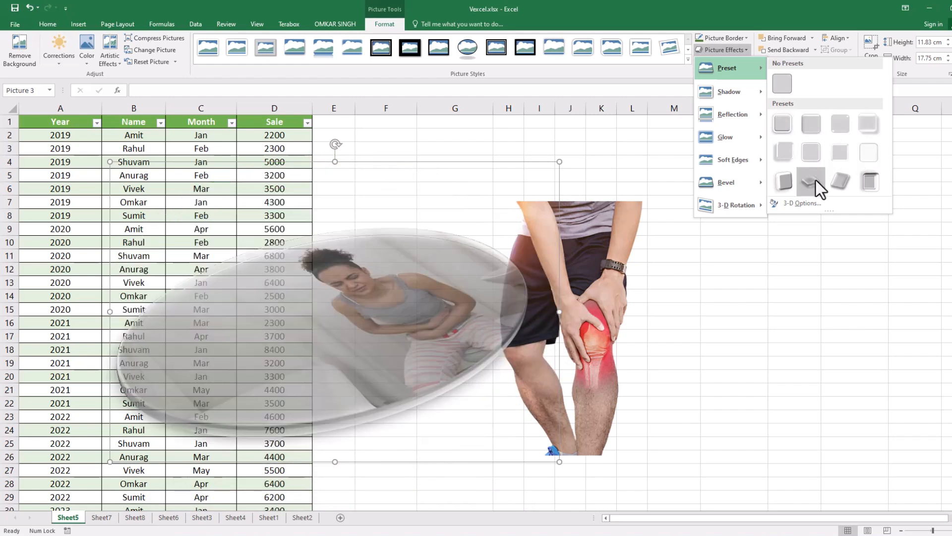
mouse_move(727, 96)
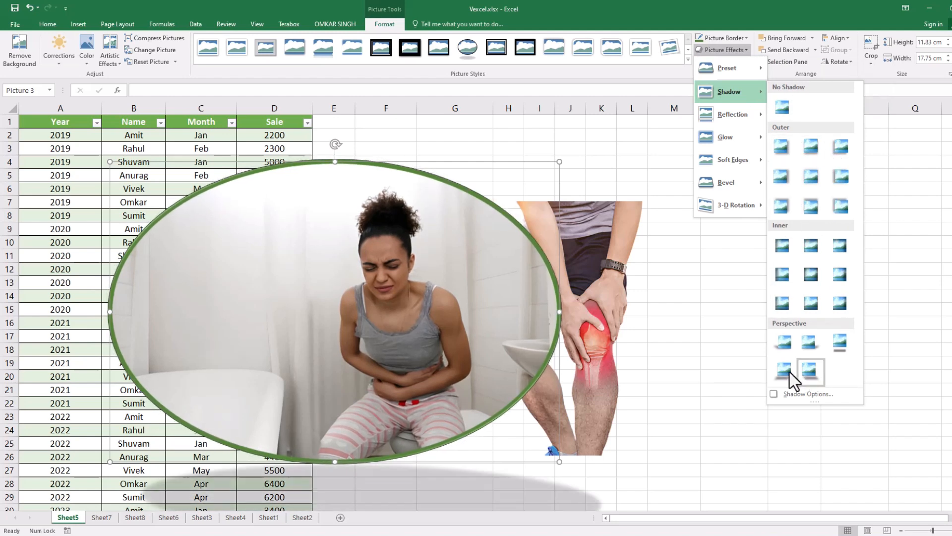
mouse_move(733, 121)
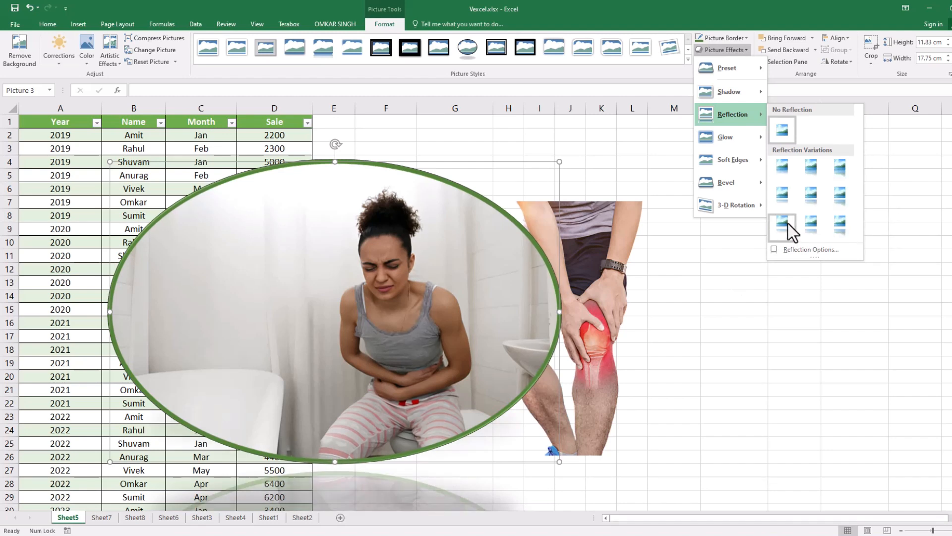
mouse_move(731, 143)
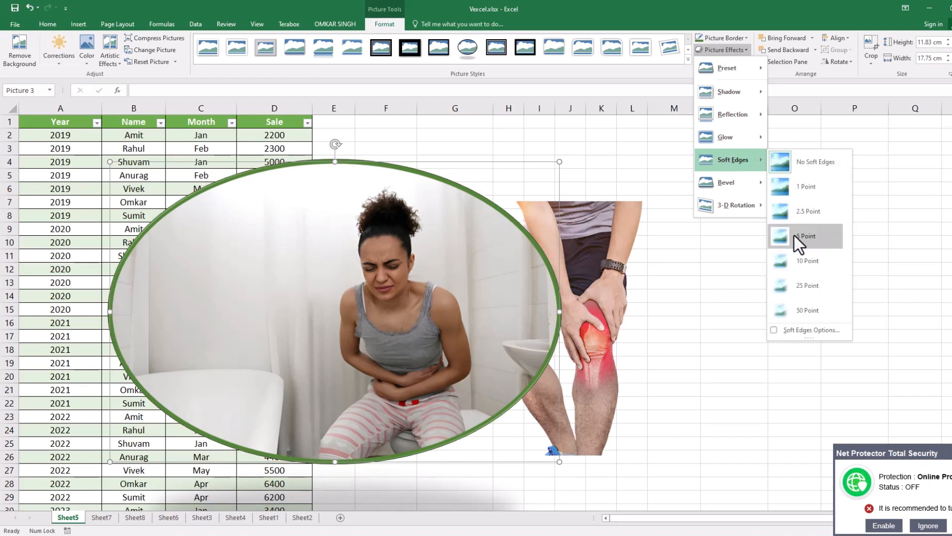
mouse_move(739, 189)
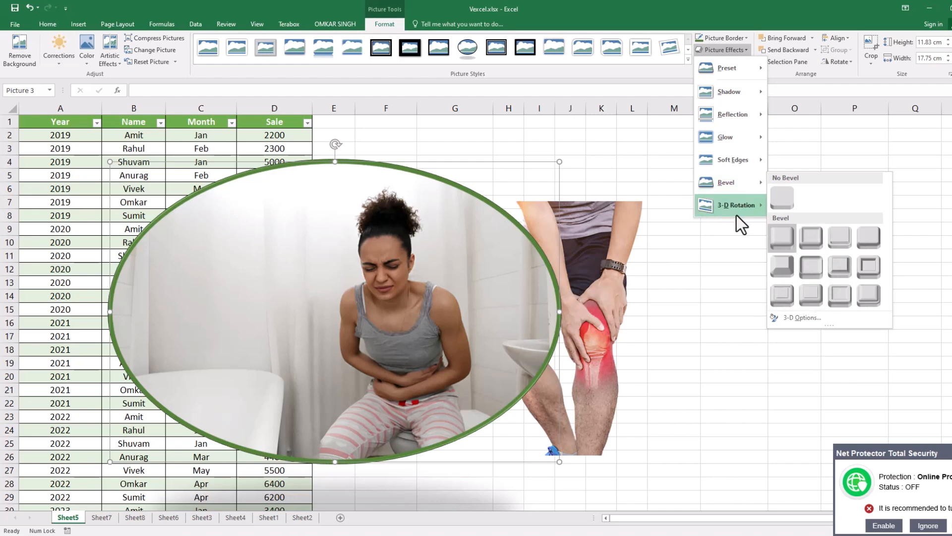
mouse_move(740, 210)
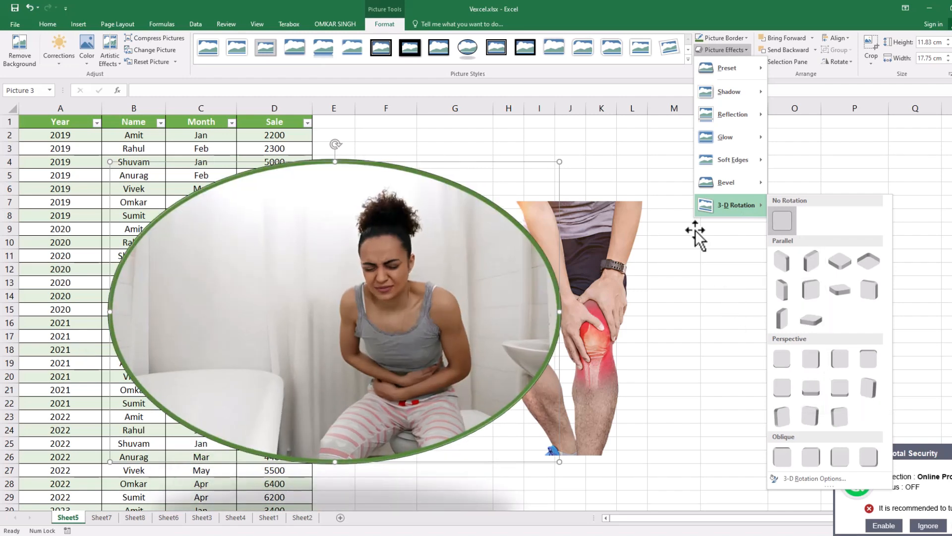
click(877, 157)
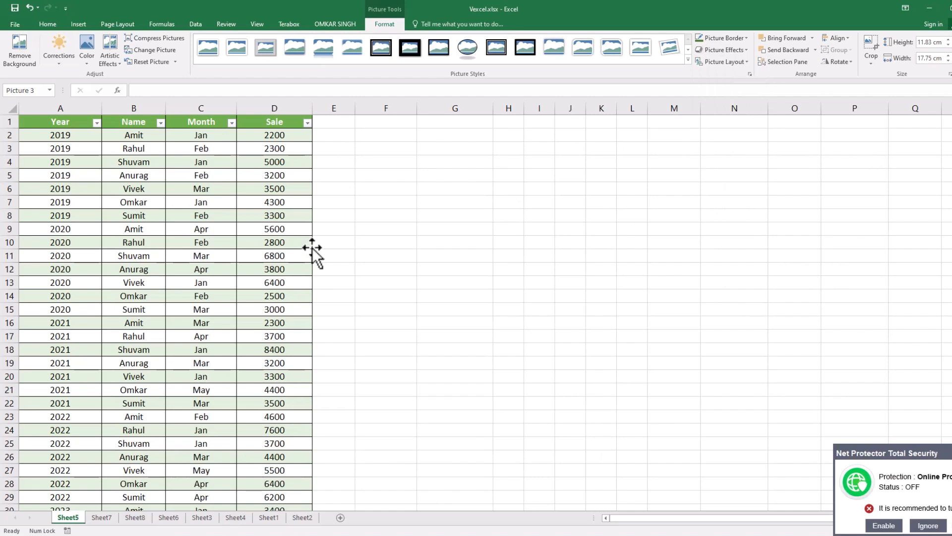
click(539, 175)
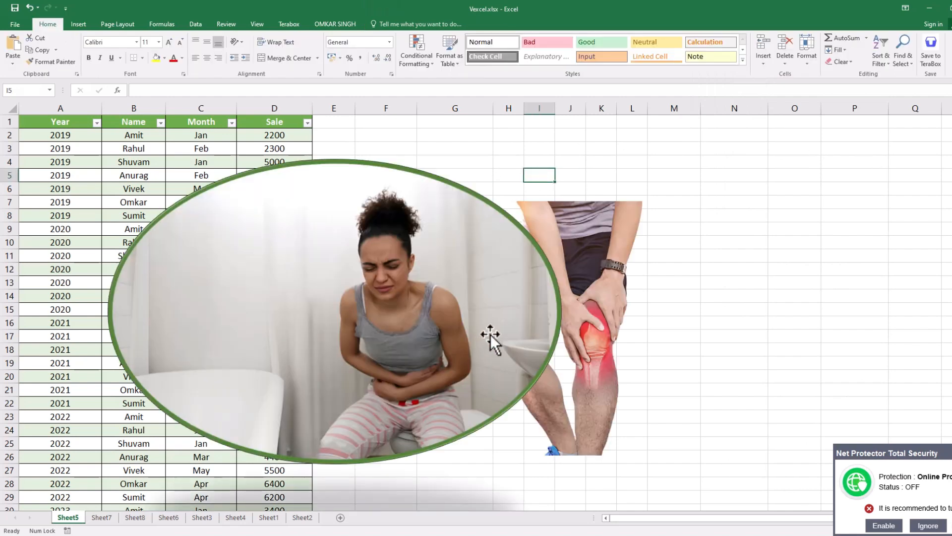
Select the woman's picture and look through the available picture layouts.
click(444, 316)
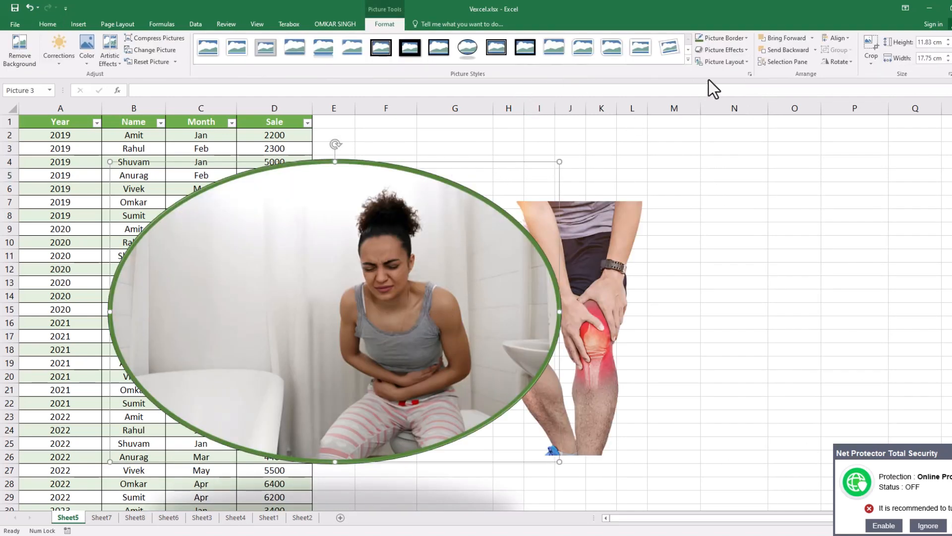
click(728, 63)
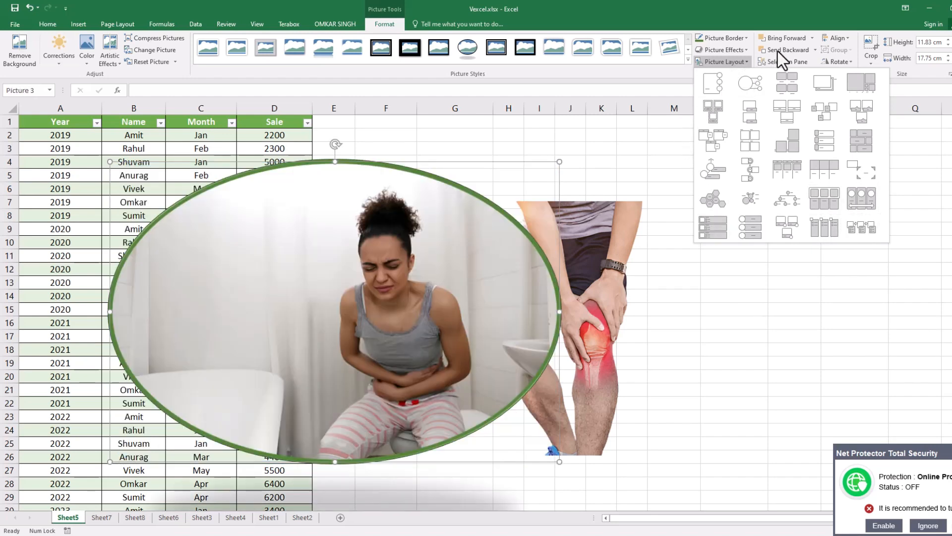
click(796, 41)
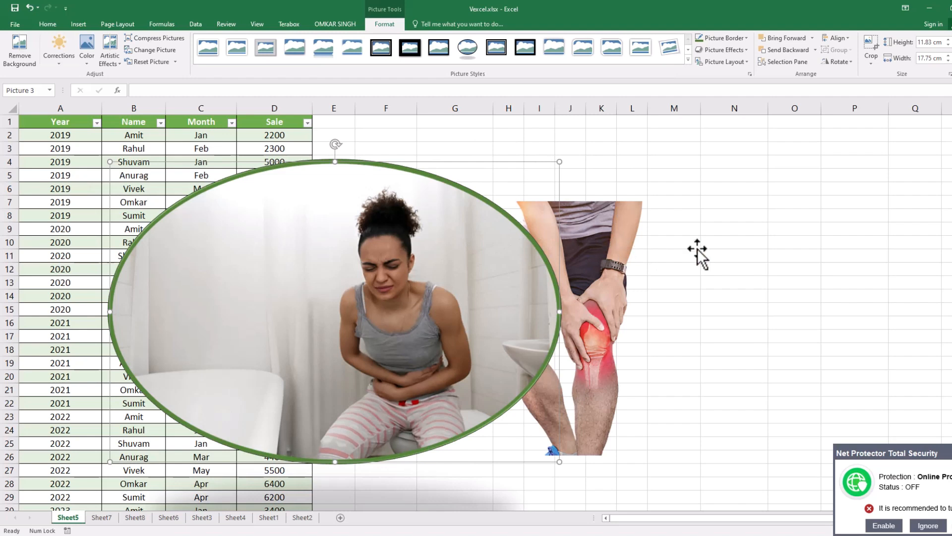
Move the knee picture so it overlaps the woman's oval, bring it forward in front, and send it backward behind the oval again.
drag(608, 250, 524, 223)
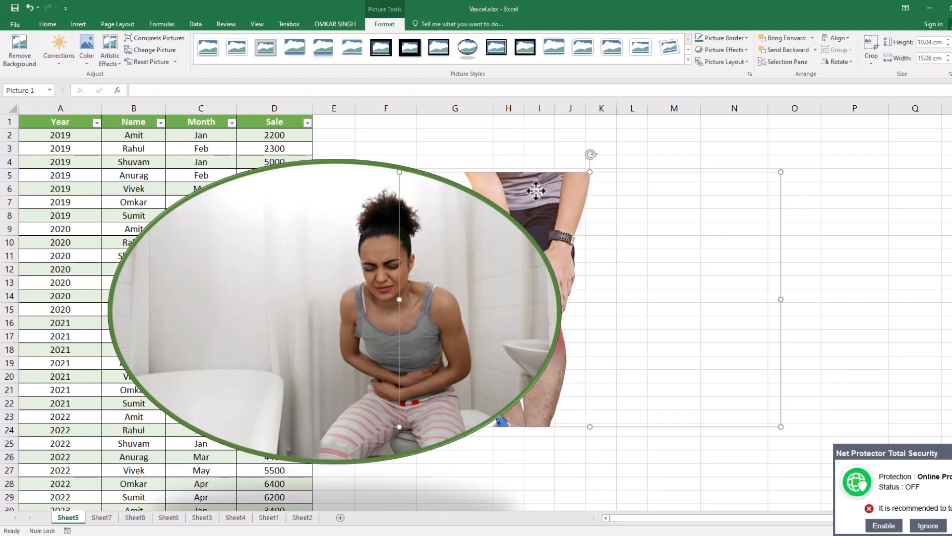
click(798, 41)
drag(540, 236, 548, 297)
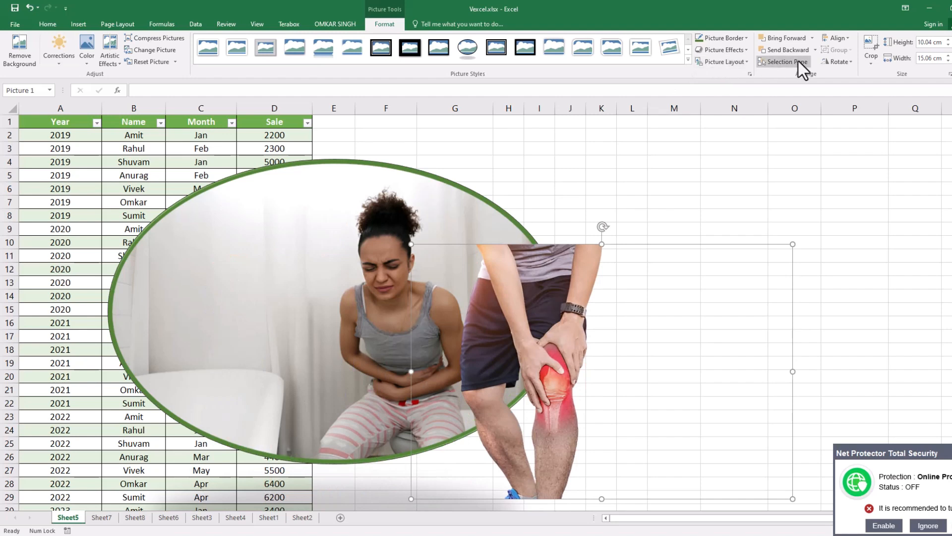
click(787, 50)
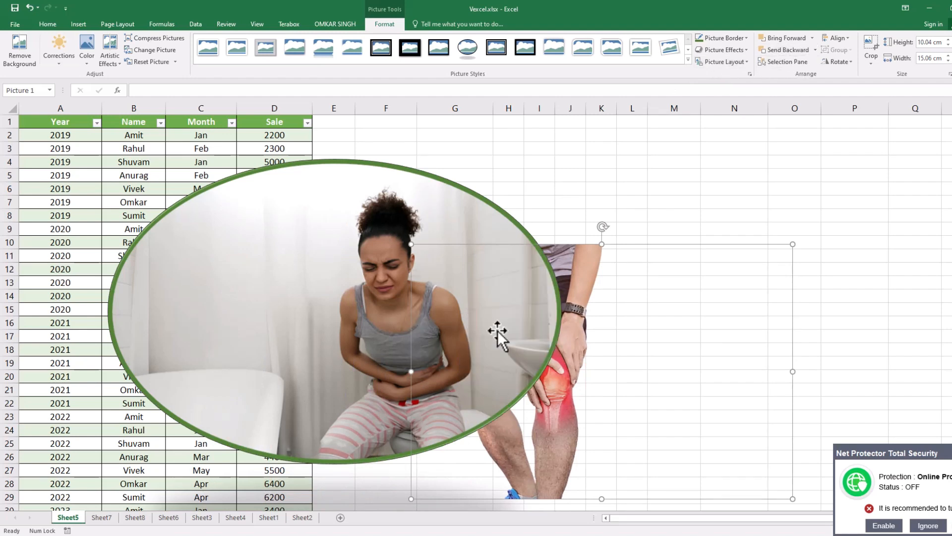
Show the Selection Pane, select Picture 3 in its object list, and check the alignment options for it.
click(787, 62)
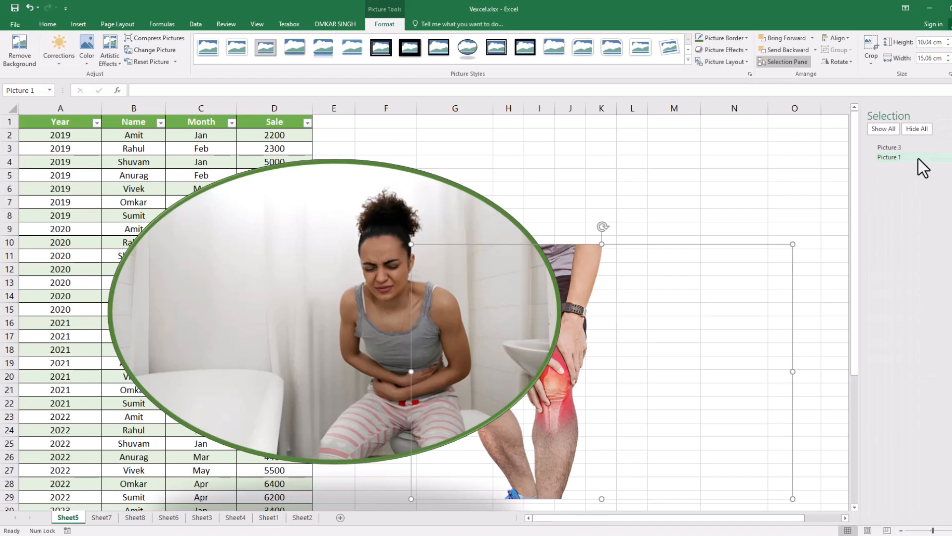
mouse_move(894, 148)
mouse_down()
mouse_move(893, 160)
mouse_move(882, 145)
mouse_up()
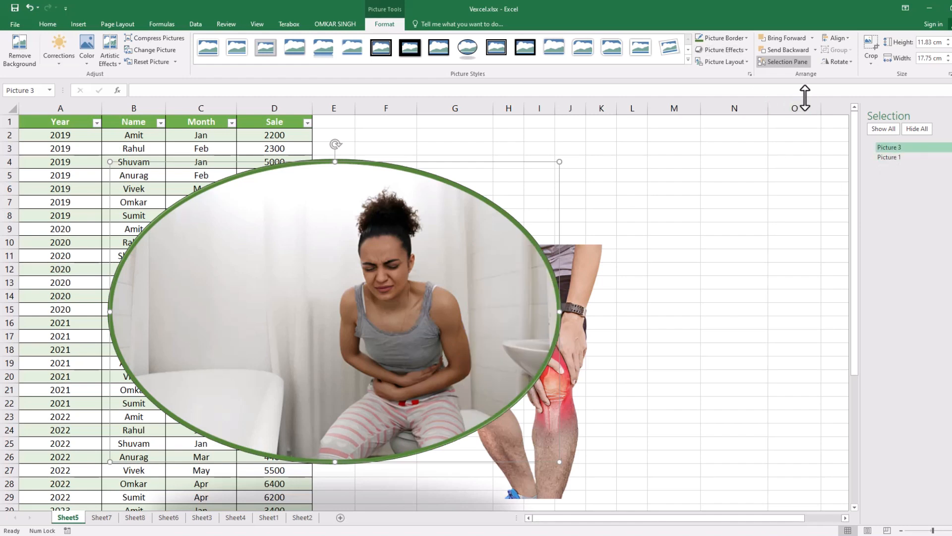
click(837, 38)
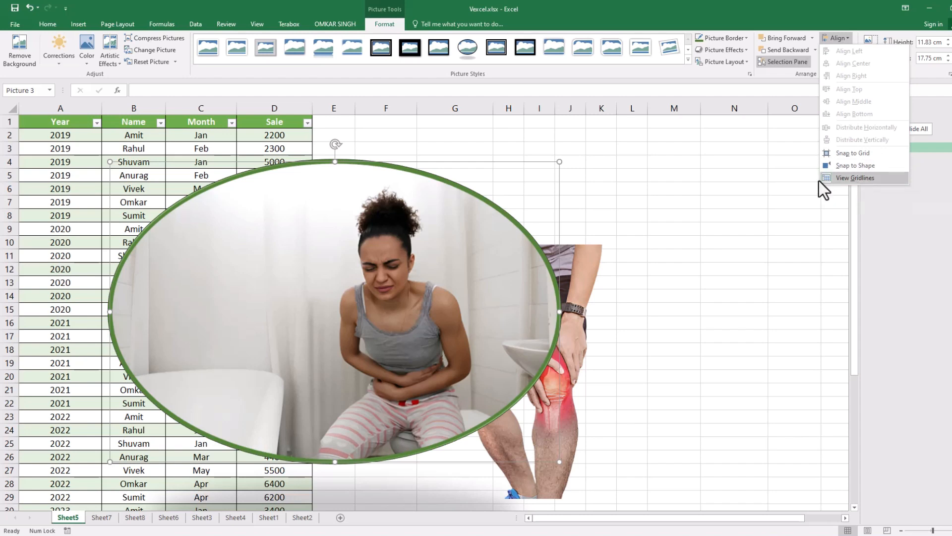
Move the knee picture up and right so it only slightly overlaps the oval, and select both pictures together.
click(591, 314)
drag(588, 305, 663, 255)
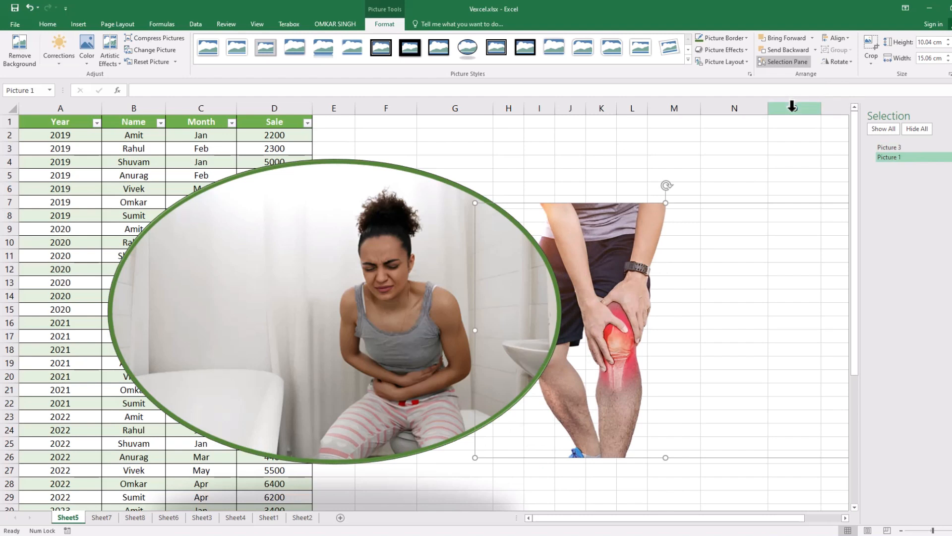
click(837, 38)
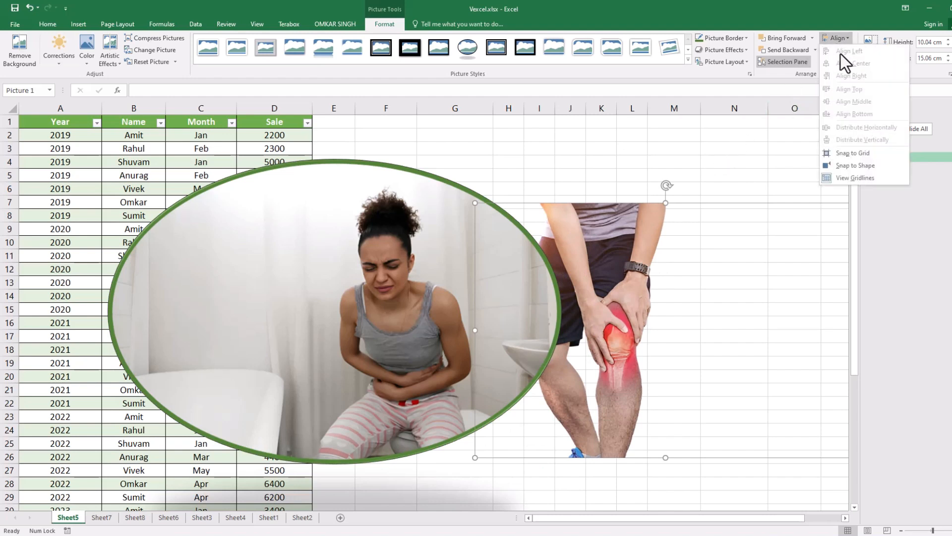
click(498, 269)
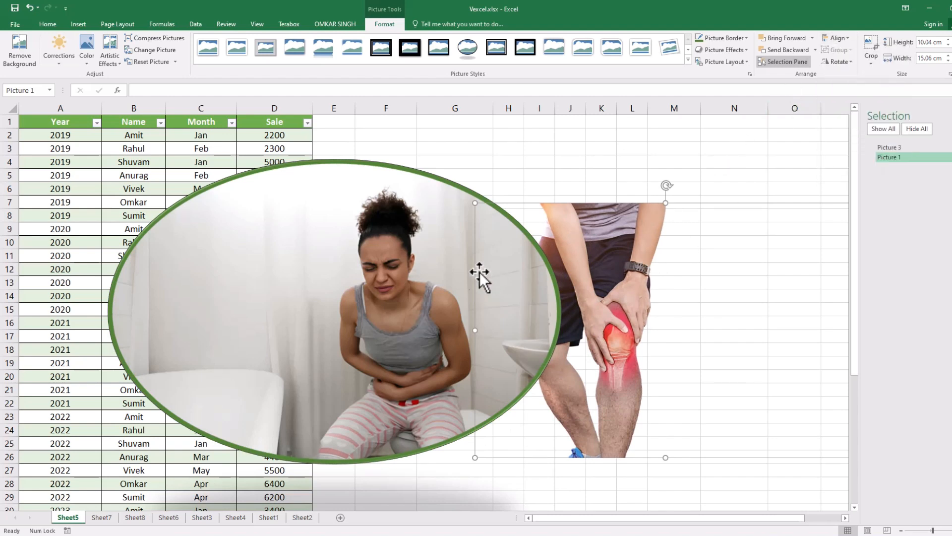
ctrl+click(480, 271)
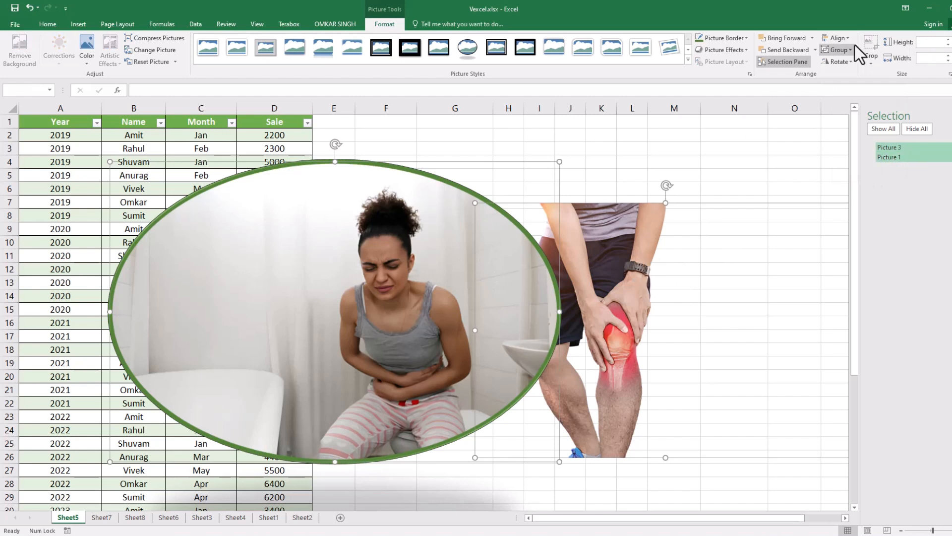
Review the alignment and grouping options offered for the two selected pictures.
click(844, 39)
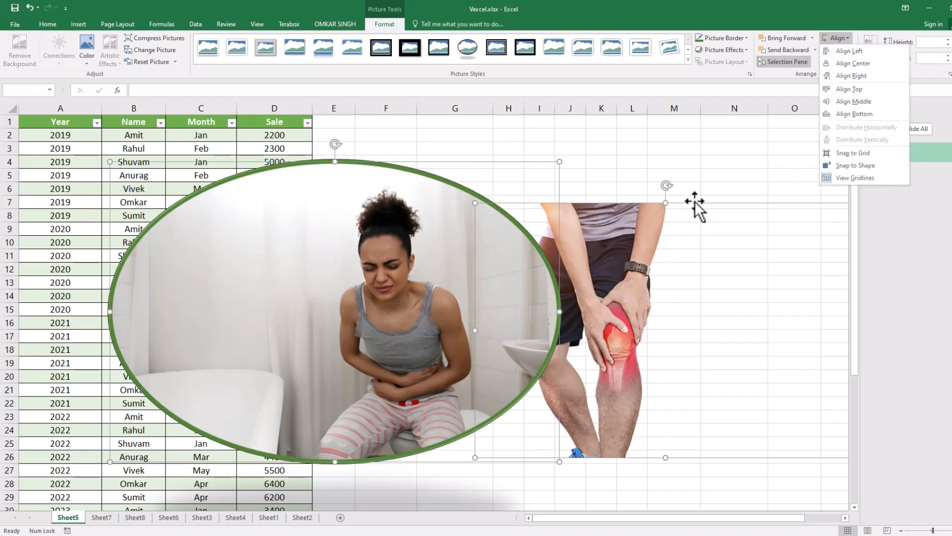
click(588, 272)
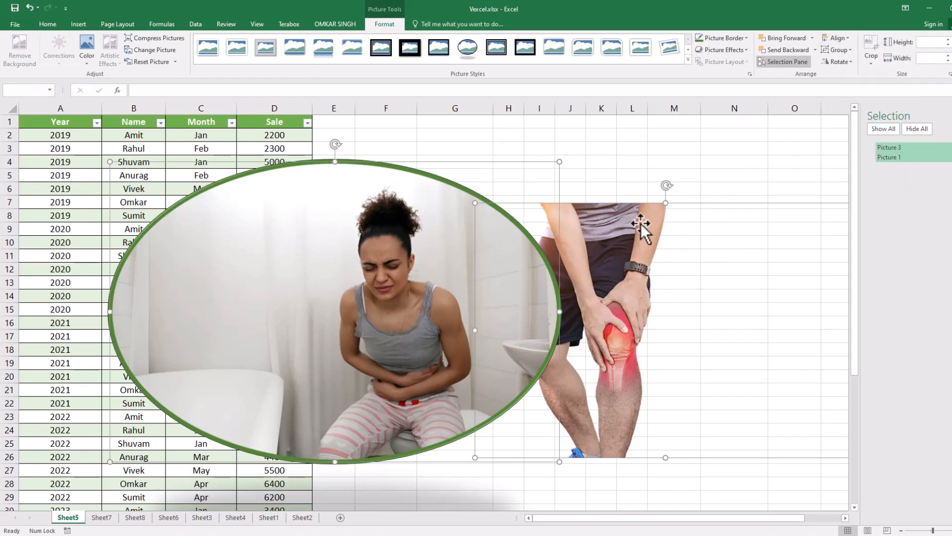
click(838, 50)
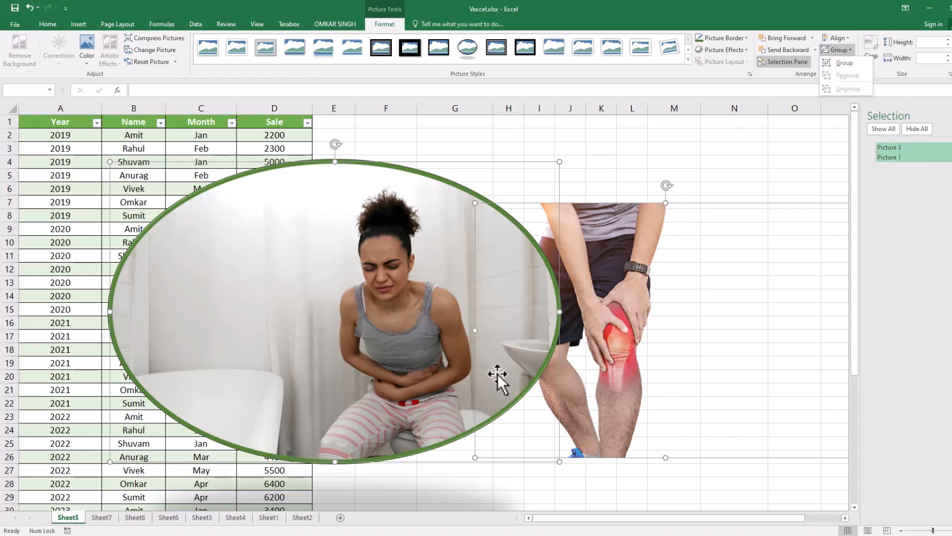
click(792, 138)
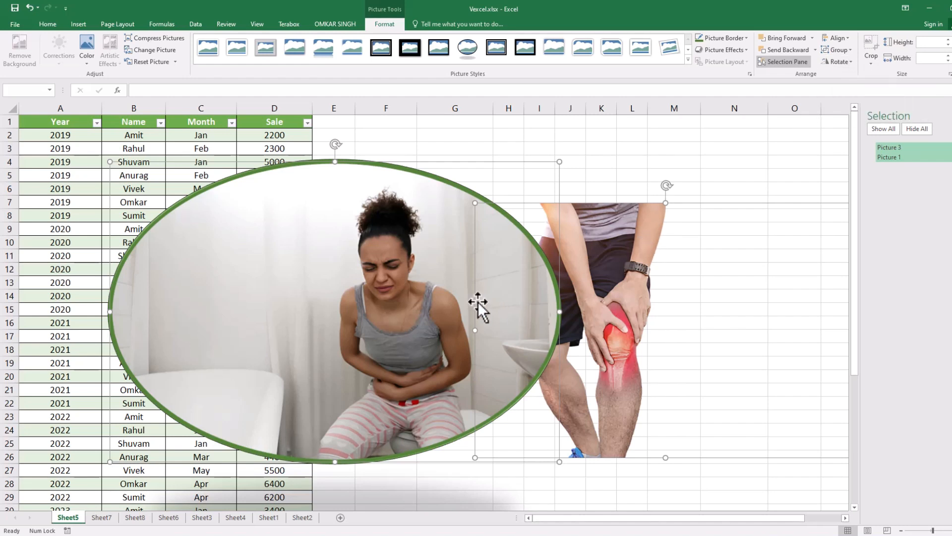
Open the detailed size and rotation settings for the two selected pictures.
click(849, 65)
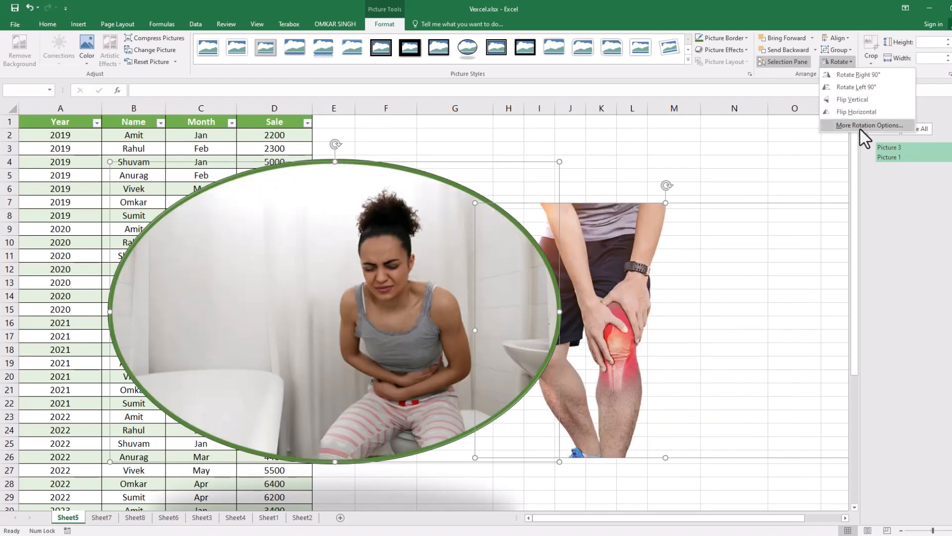
click(860, 125)
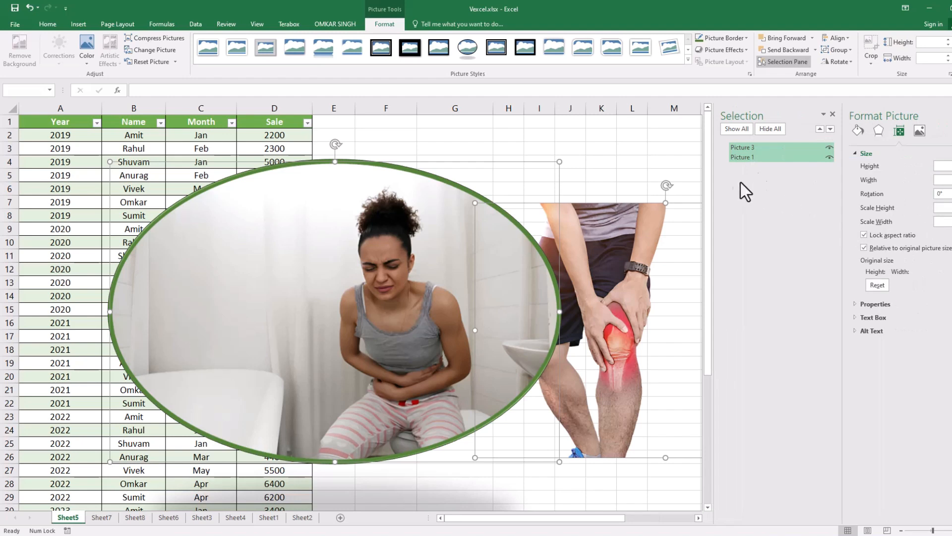
Close the Selection Pane and the Format Picture pane.
click(790, 61)
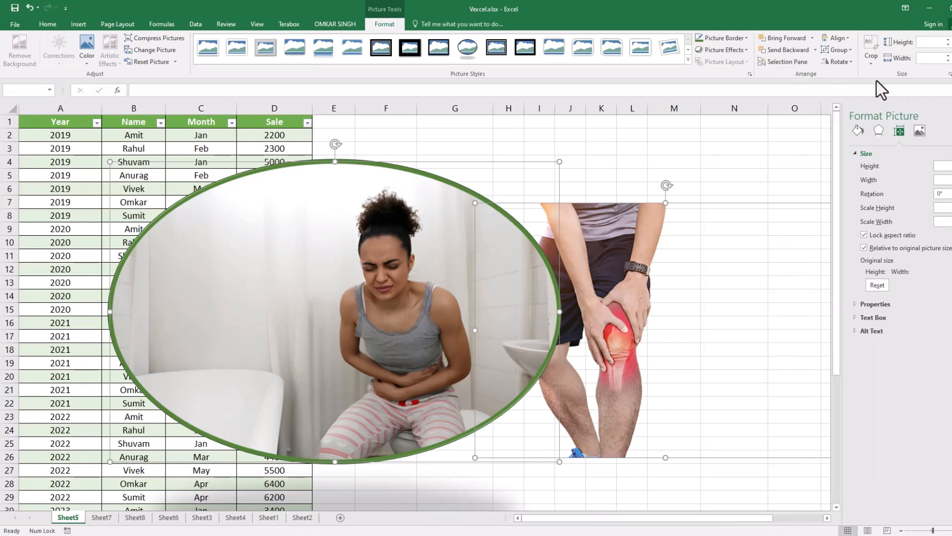
click(945, 113)
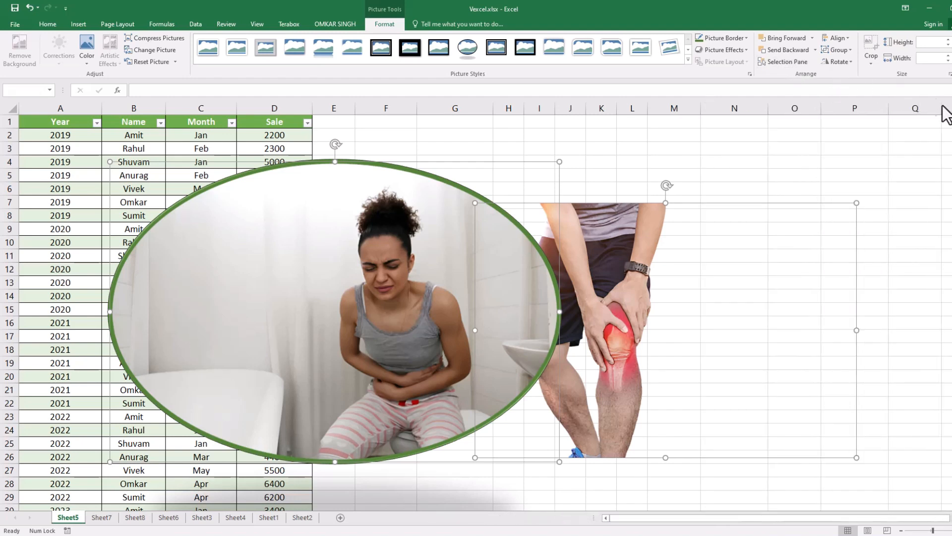
Try cropping the two selected pictures to a round flowchart shape, and undo the crop.
click(872, 64)
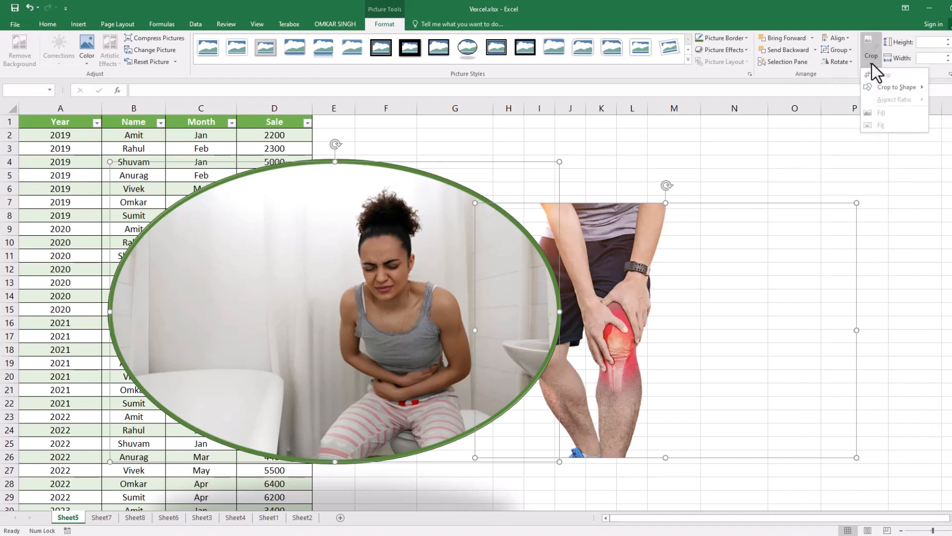
mouse_move(898, 89)
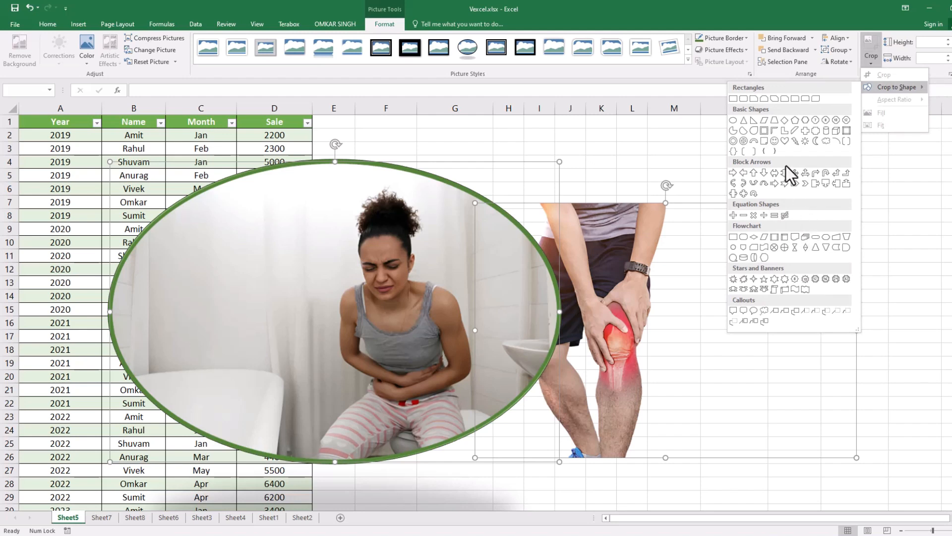
click(743, 248)
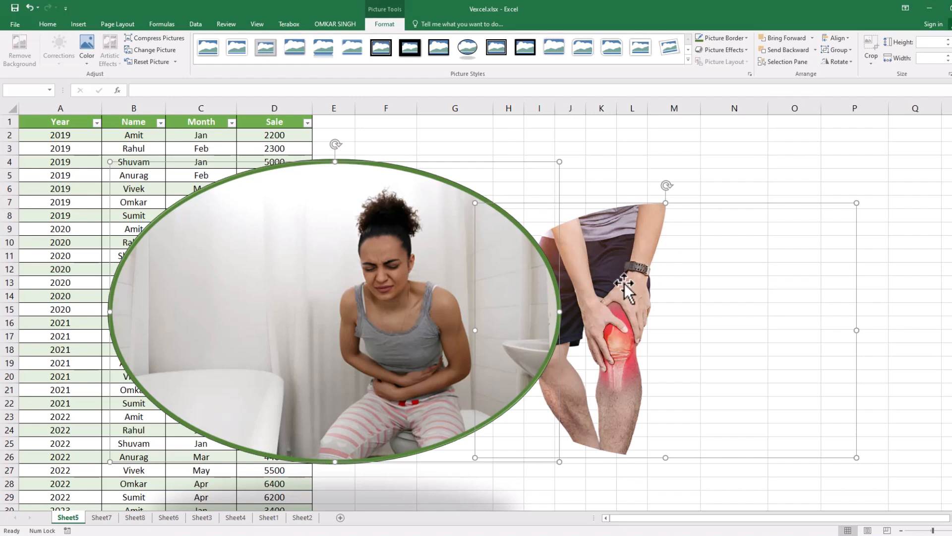
key(ctrl+z)
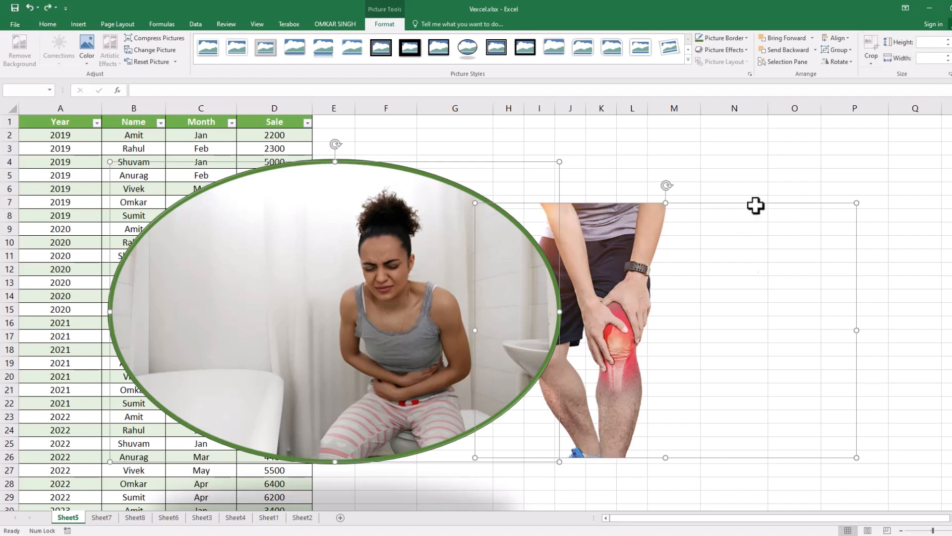
Try cropping both selected pictures to a rectangle shape, and undo it.
click(870, 58)
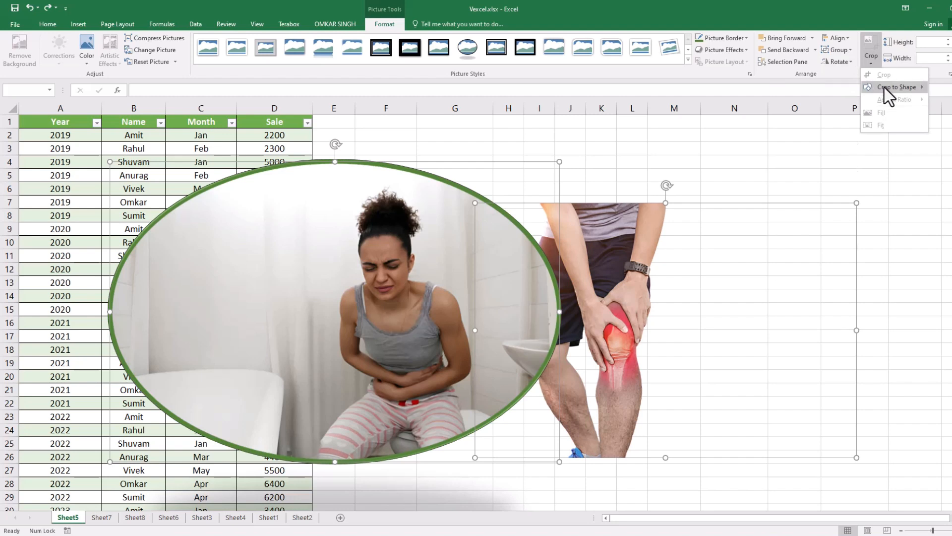
mouse_move(888, 87)
click(736, 101)
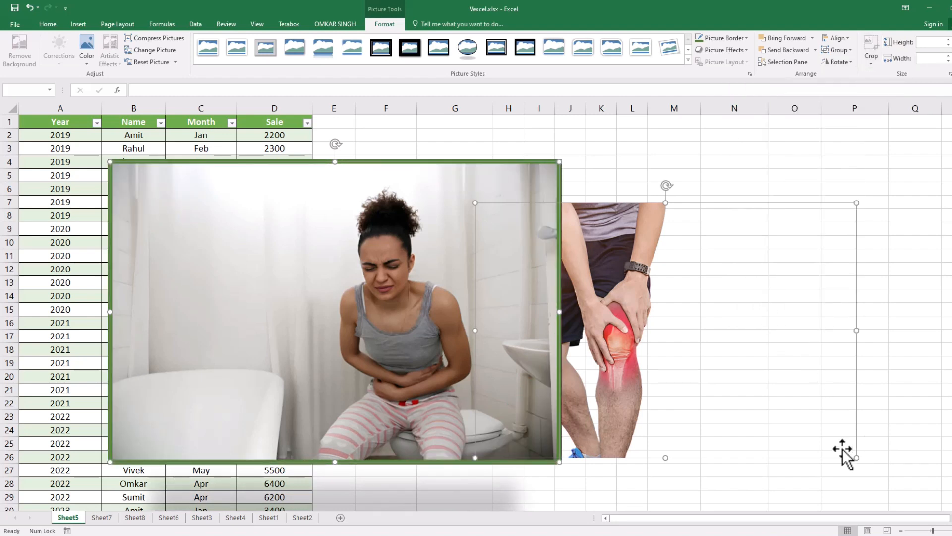
key(ctrl+z)
Crop the oval picture of the woman inward from its left, bottom and right sides to about 11.38 cm by 11.95 cm.
click(870, 46)
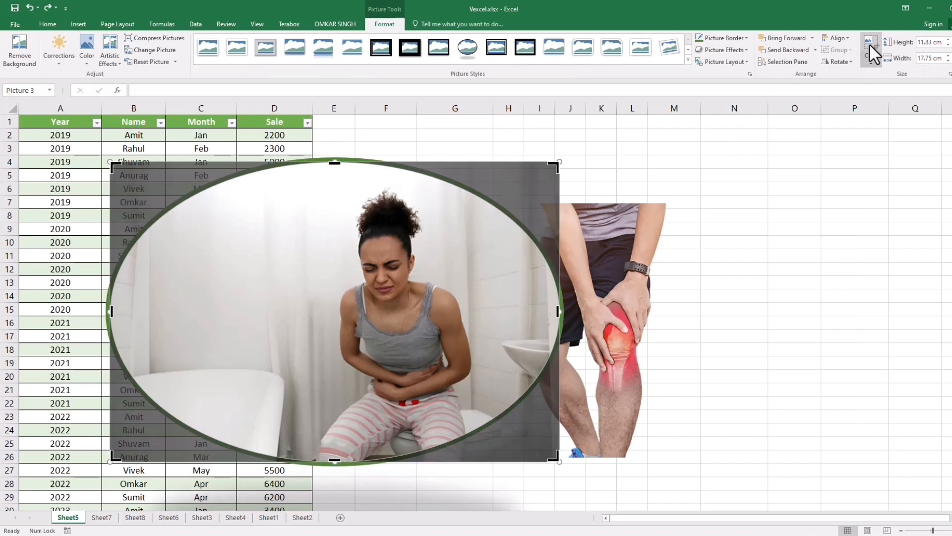
drag(114, 460, 182, 449)
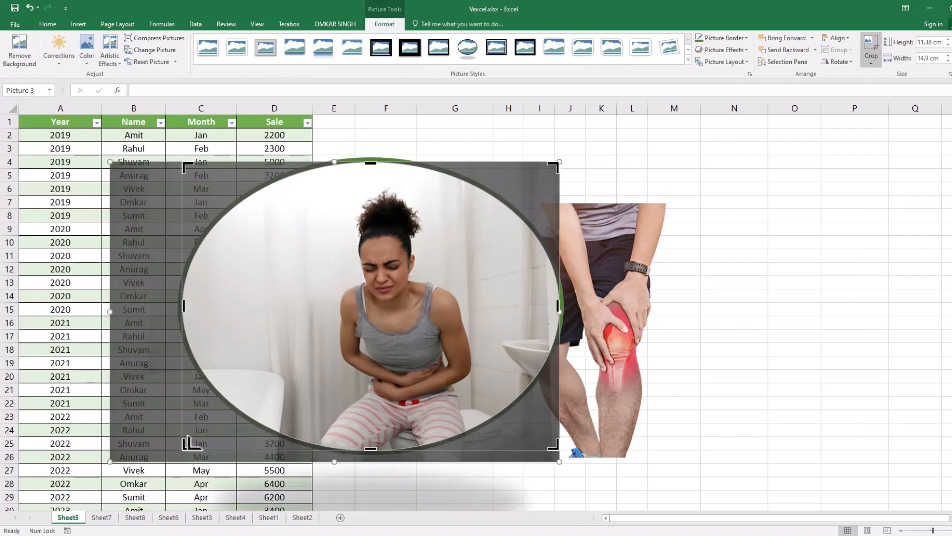
drag(185, 304, 221, 306)
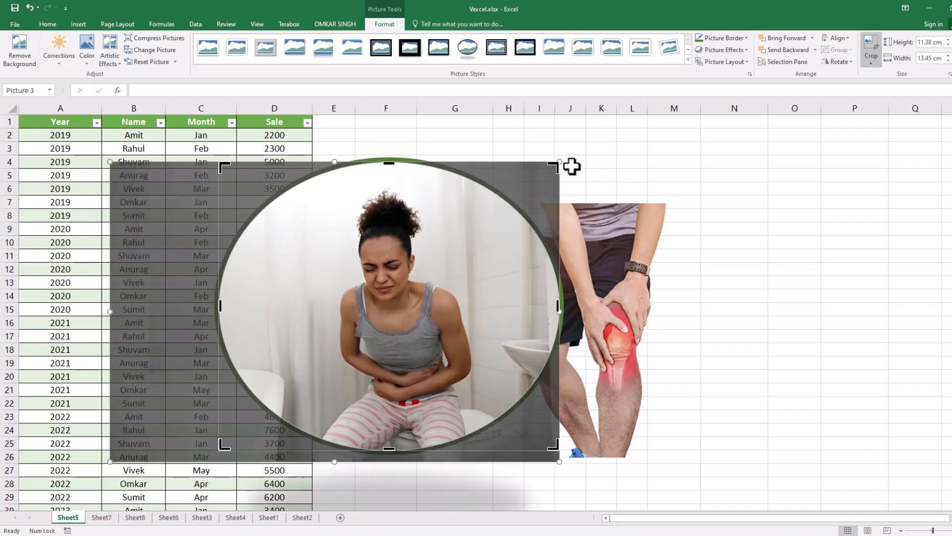
mouse_move(222, 306)
mouse_down()
mouse_move(254, 308)
mouse_move(208, 310)
mouse_up()
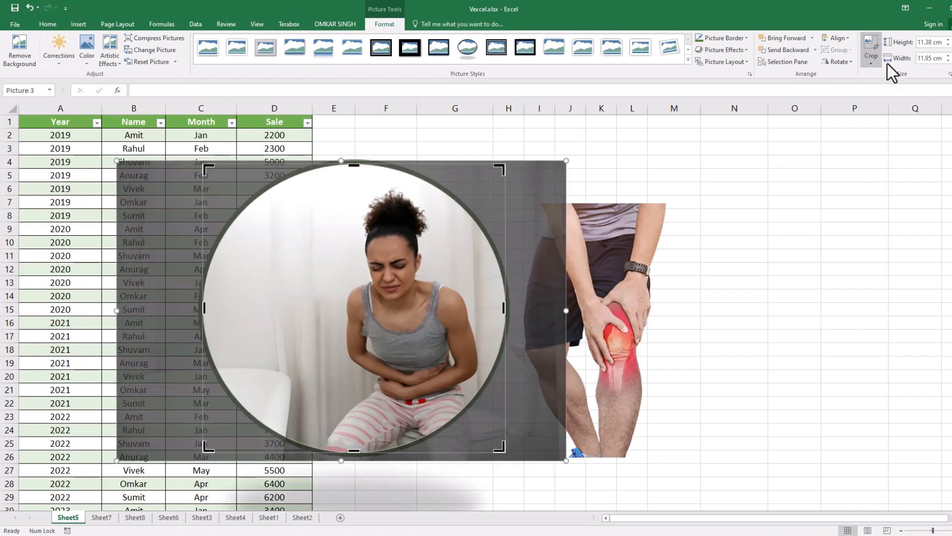
Check the crop aspect ratio options and apply Fit to the image inside its crop frame.
click(874, 61)
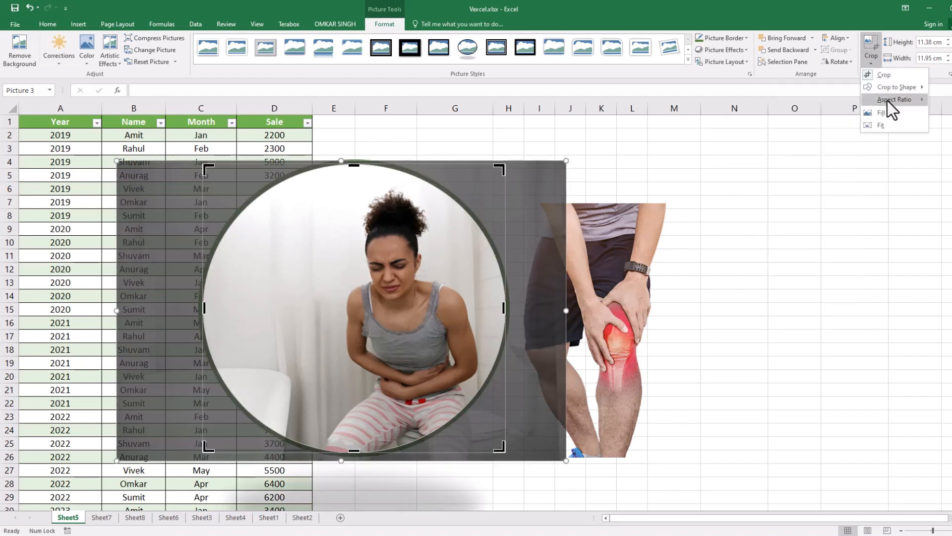
mouse_move(888, 100)
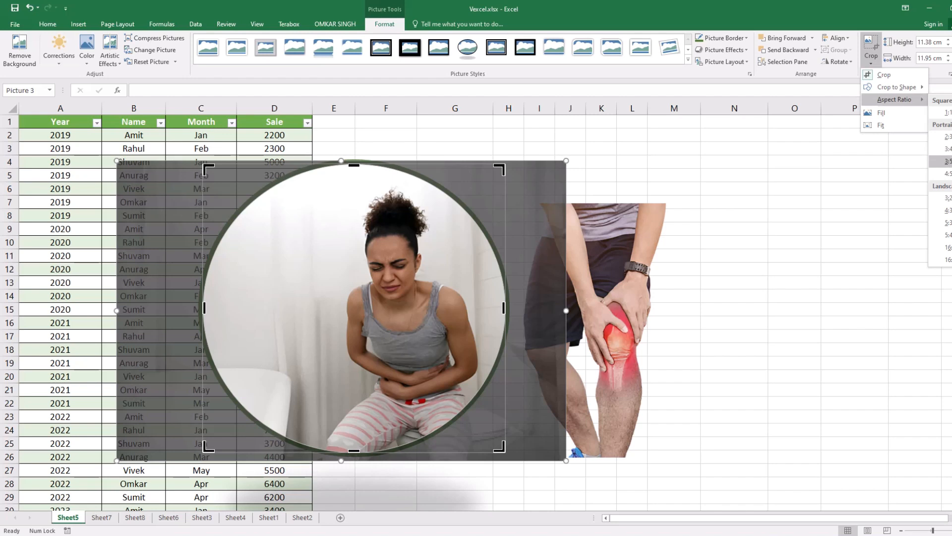
click(891, 122)
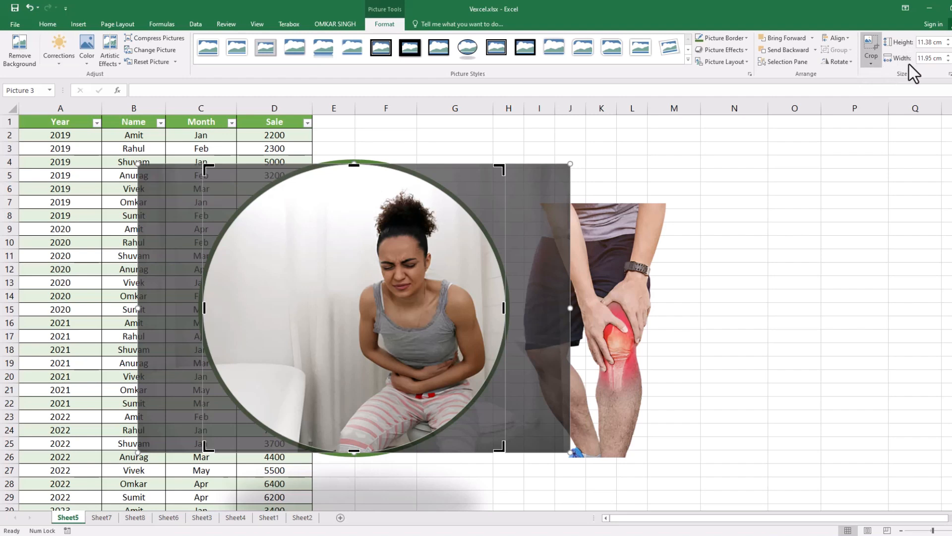
Set the woman picture's height to 15 cm, and set its width to 15 cm.
drag(932, 43, 895, 50)
text(15)
key(Tab)
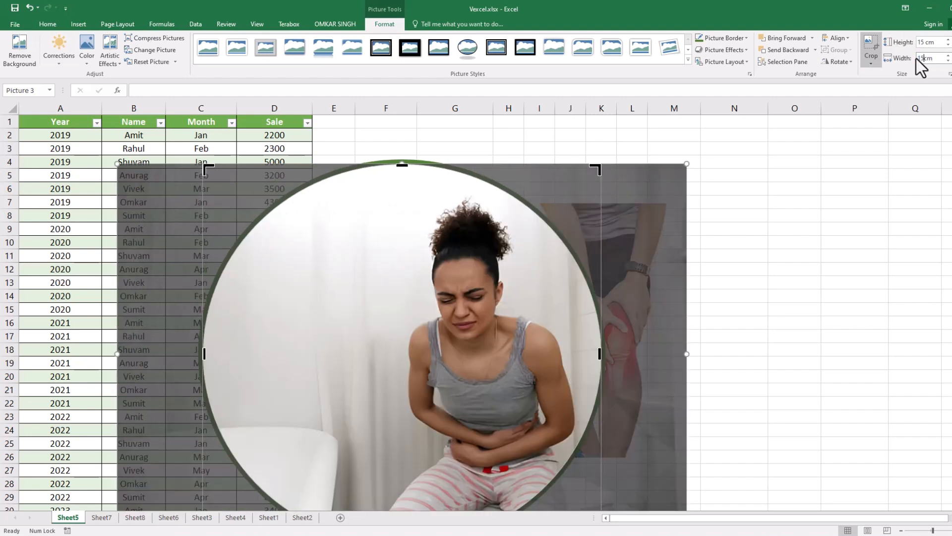
key(Return)
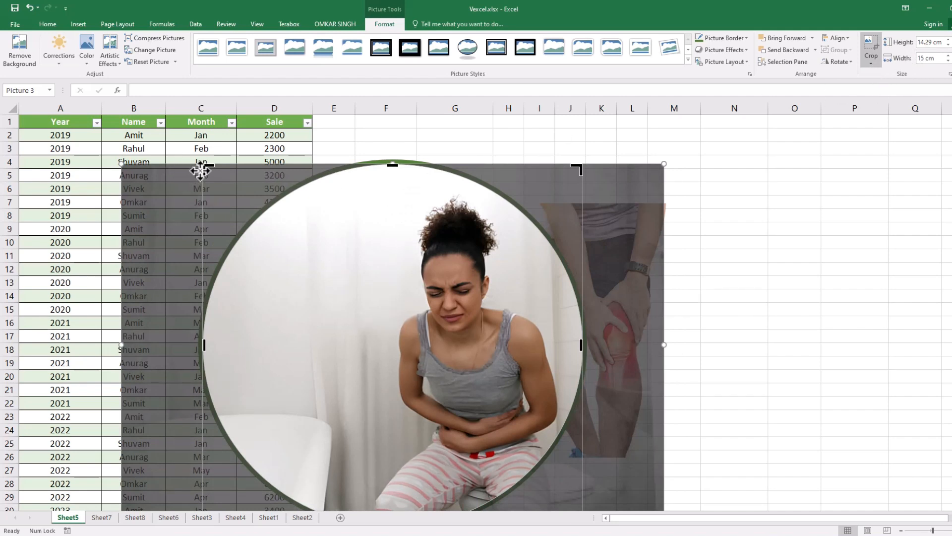
Shift the image within its round crop frame so the woman sits near the centre, and finish cropping.
drag(466, 255, 664, 197)
drag(668, 254, 456, 303)
click(787, 284)
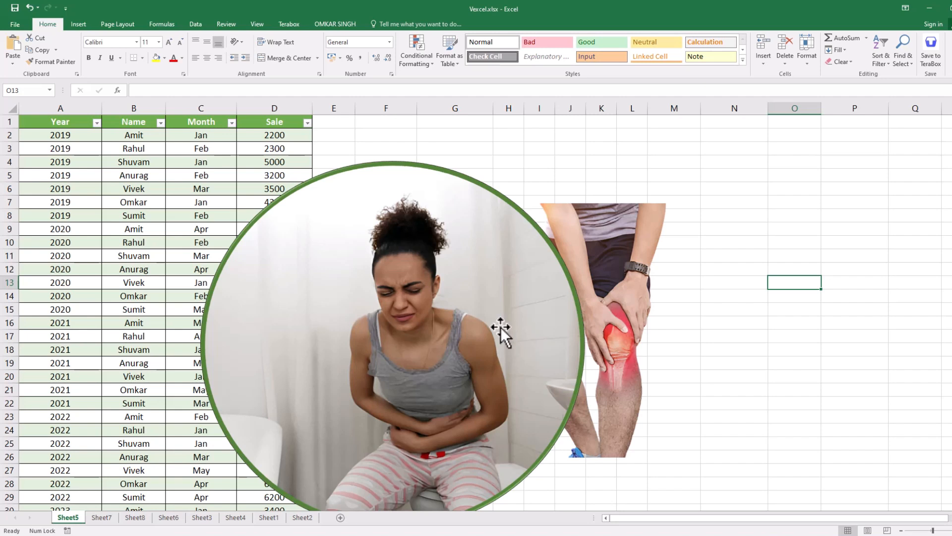